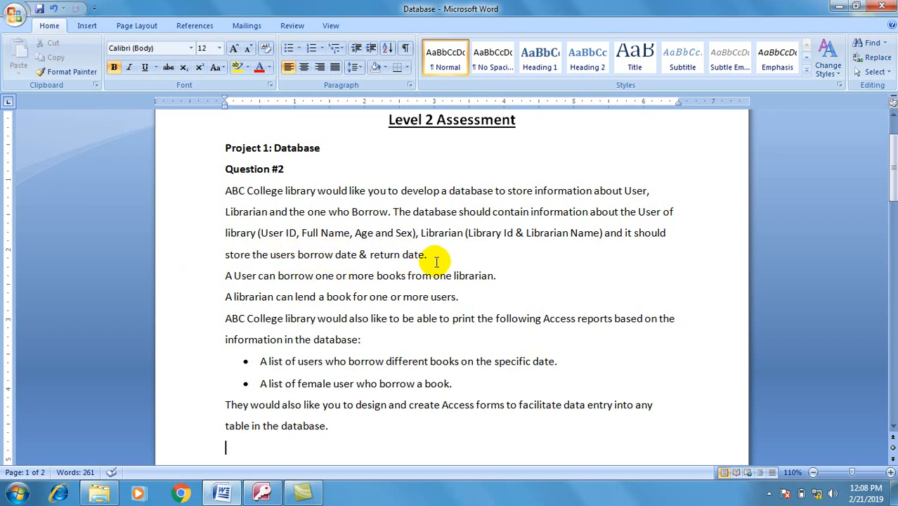
Step: Select the two Word sentences about a user borrowing from one librarian and a librarian lending to users
{"action": "left_click_drag", "start_coordinate": [222, 276], "coordinate": [474, 301]}
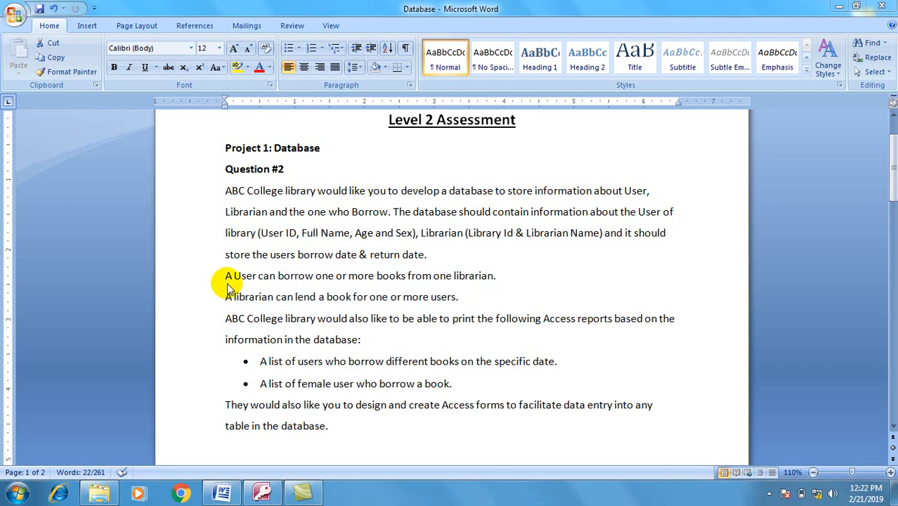
{"action": "left_click_drag", "start_coordinate": [222, 287], "coordinate": [223, 282]}
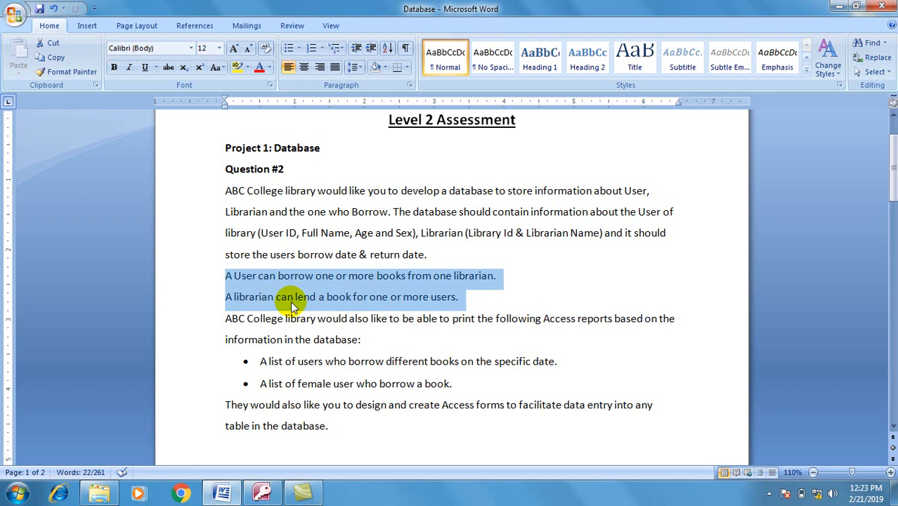
{"action": "left_click", "coordinate": [426, 251]}
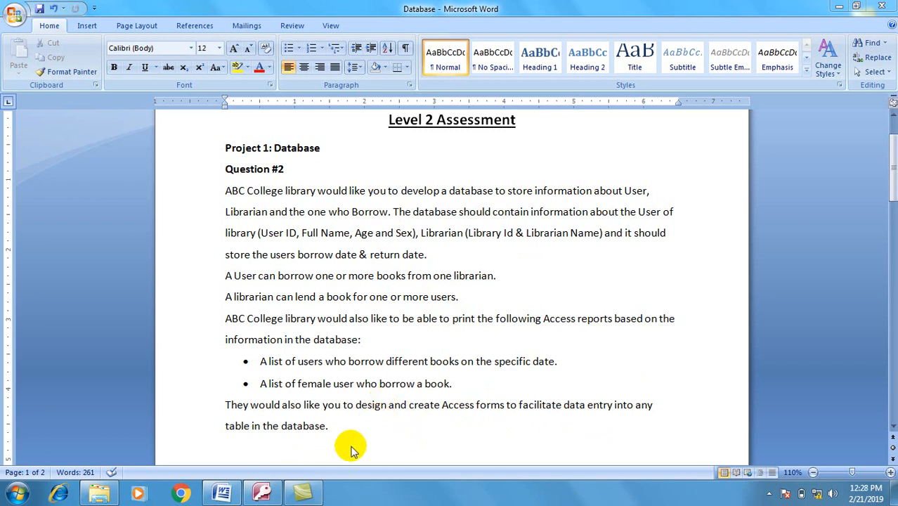
Step: In Access, create a blank database named ABC College Library
{"action": "left_click", "coordinate": [262, 492]}
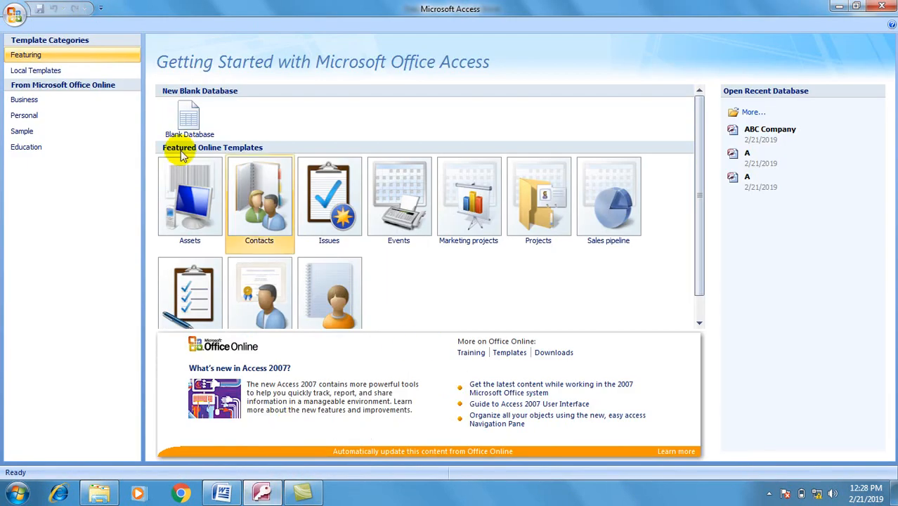
{"action": "left_click", "coordinate": [189, 118]}
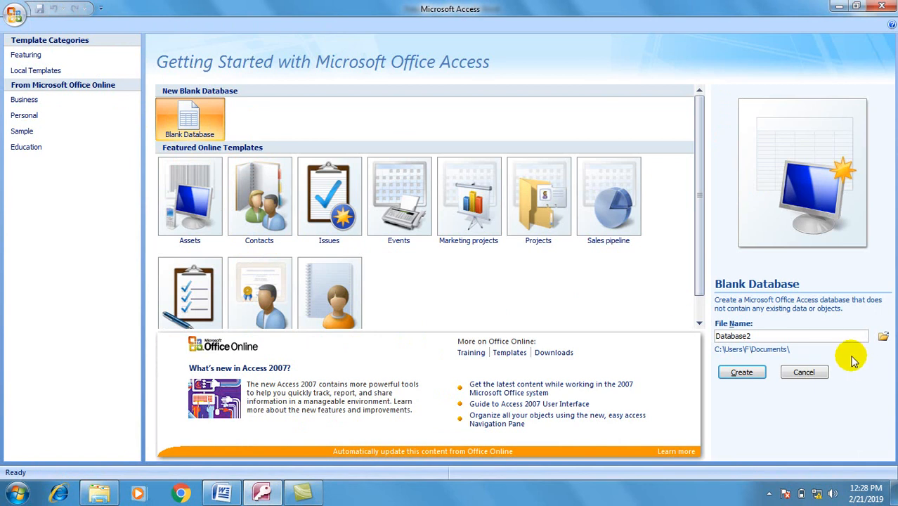
{"action": "double_click", "coordinate": [744, 336]}
{"action": "type", "text": "ABC College Library"}
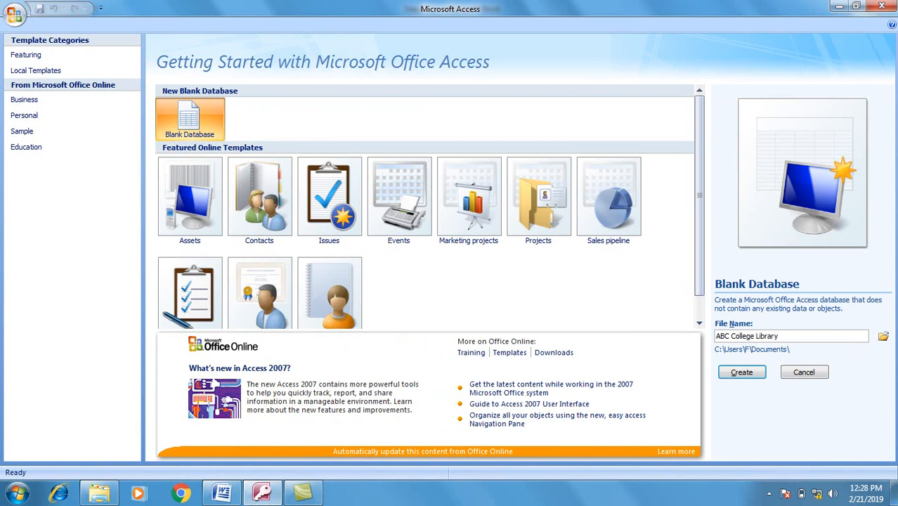
{"action": "key", "text": "Return"}
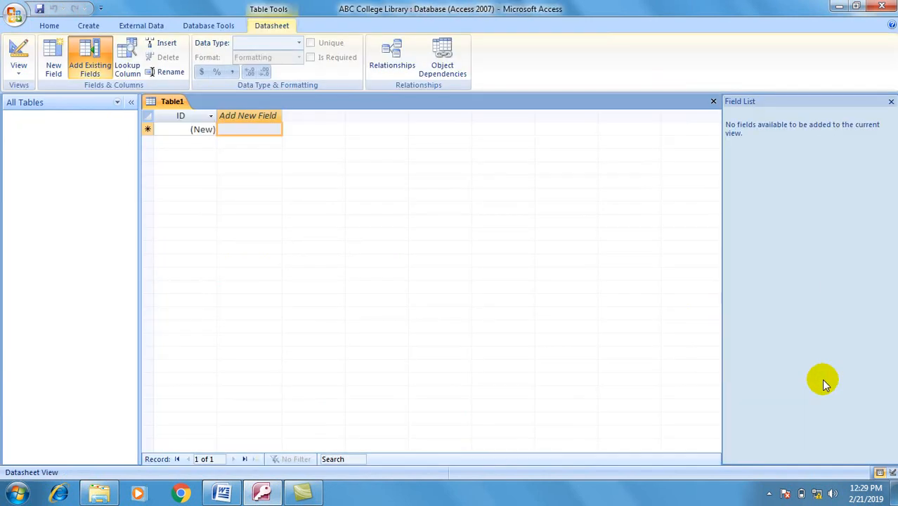
Step: Switch Table1 to Design view and save it as User
{"action": "left_click", "coordinate": [17, 48]}
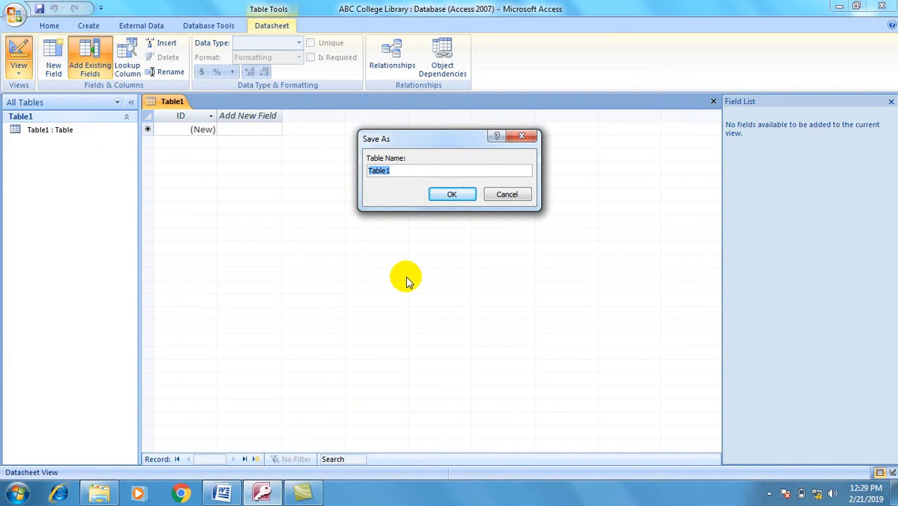
{"action": "type", "text": "User"}
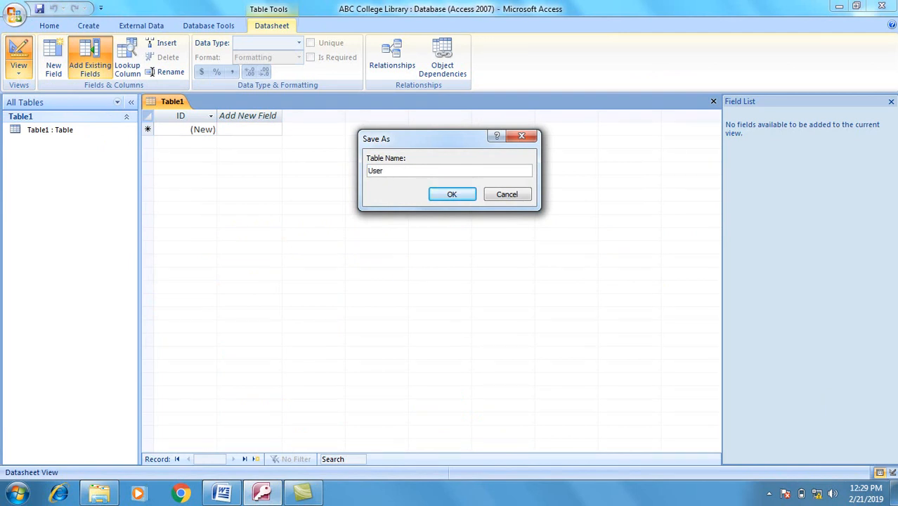
{"action": "key", "text": "Return"}
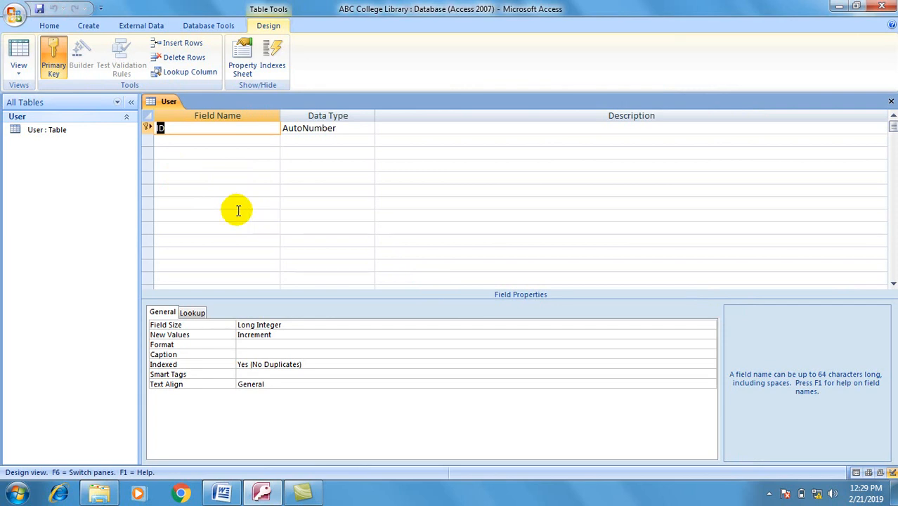
Step: Add the User ID and Full Name fields, both as Text
{"action": "type", "text": "User "}
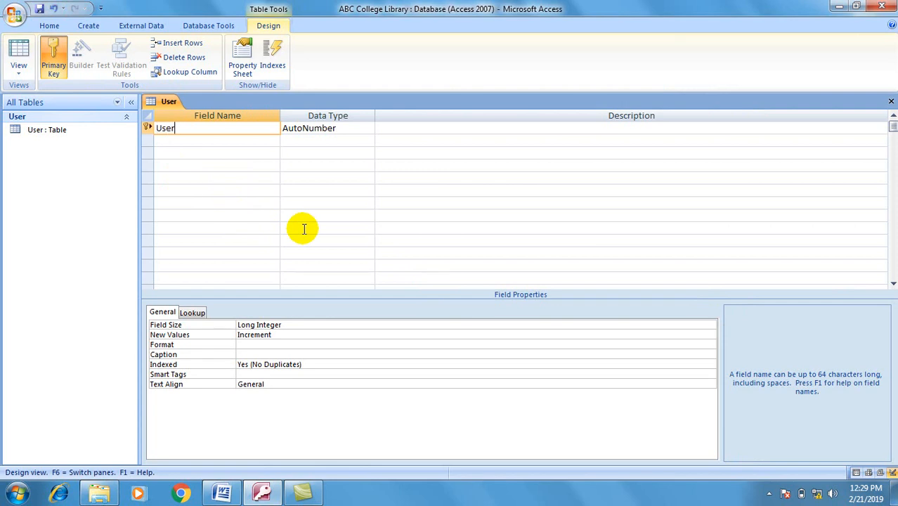
{"action": "type", "text": "ID"}
{"action": "left_click", "coordinate": [349, 129]}
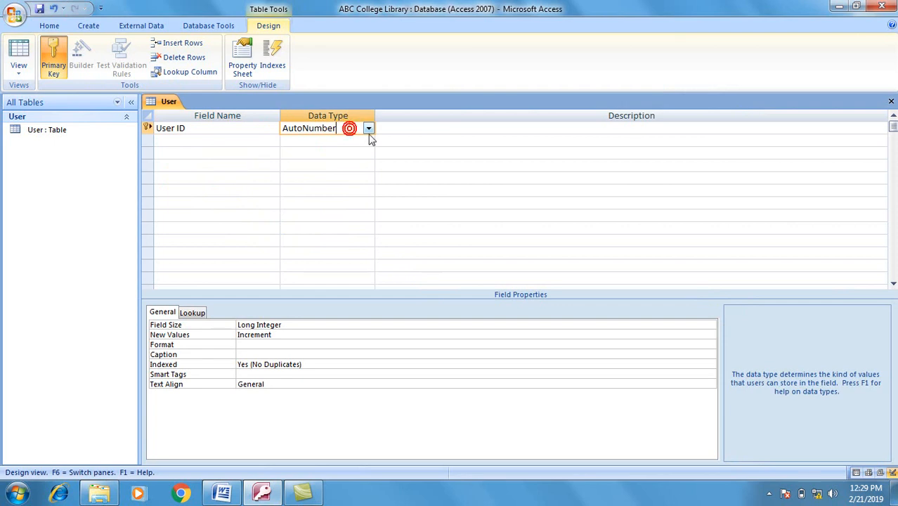
{"action": "left_click", "coordinate": [367, 128]}
{"action": "left_click", "coordinate": [330, 141]}
{"action": "left_click", "coordinate": [235, 142]}
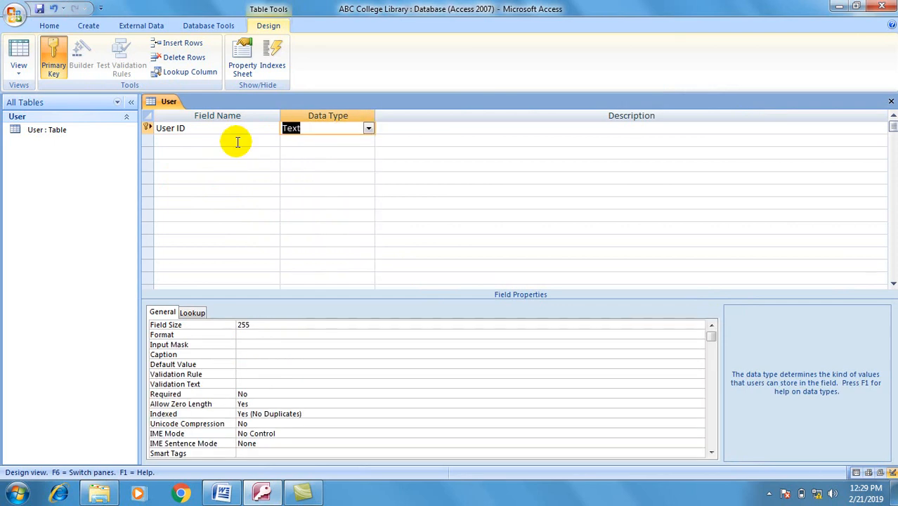
{"action": "left_click", "coordinate": [237, 142]}
{"action": "type", "text": "Full Name"}
{"action": "key", "text": "Tab"}
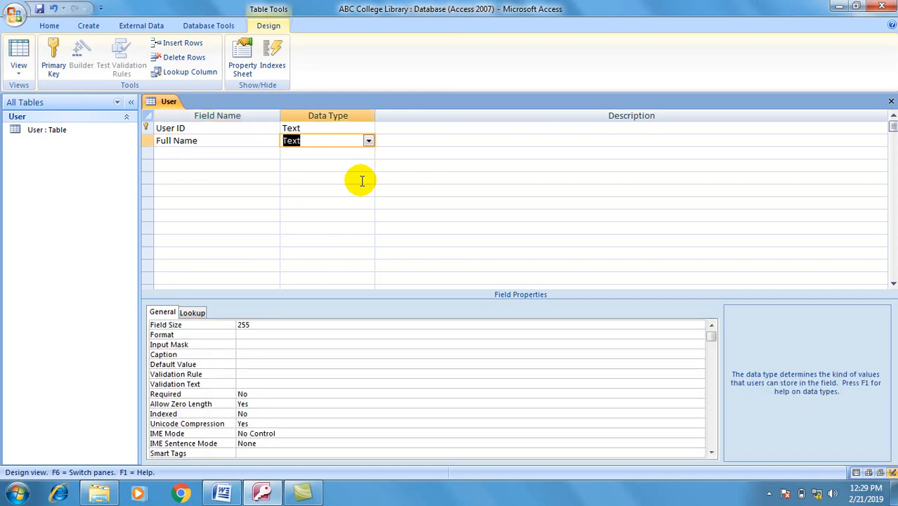
Step: Add Age as a Number field and Sex as Text, then save and show the datasheet
{"action": "left_click", "coordinate": [255, 154]}
{"action": "type", "text": "Age"}
{"action": "left_click", "coordinate": [299, 153]}
{"action": "left_click", "coordinate": [368, 153]}
{"action": "left_click", "coordinate": [325, 191]}
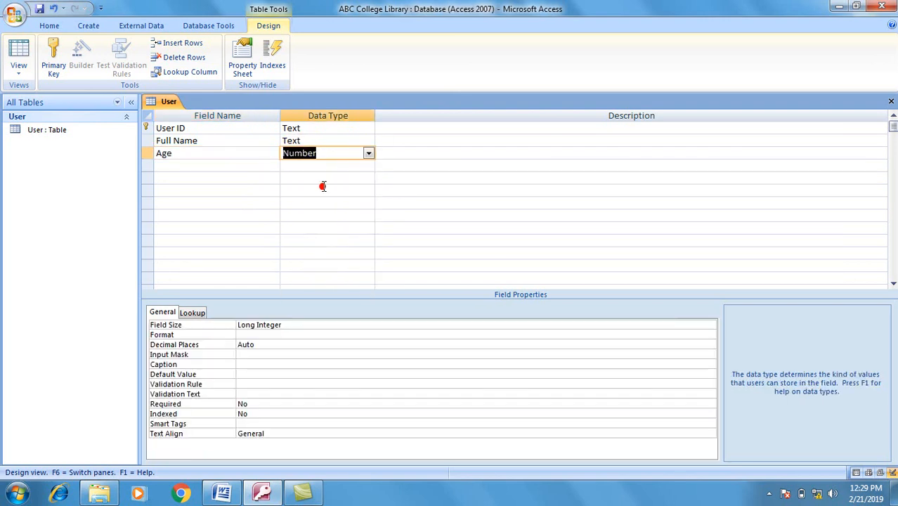
{"action": "left_click", "coordinate": [182, 166]}
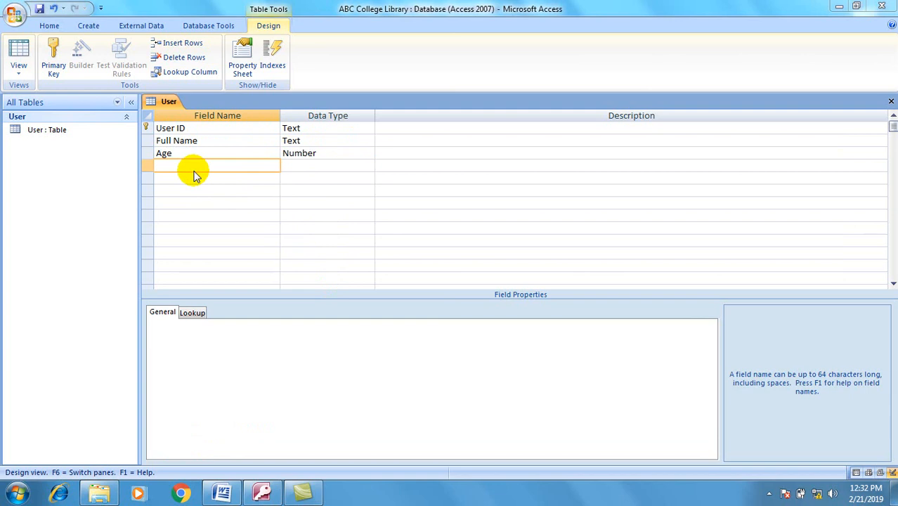
{"action": "type", "text": "Sex"}
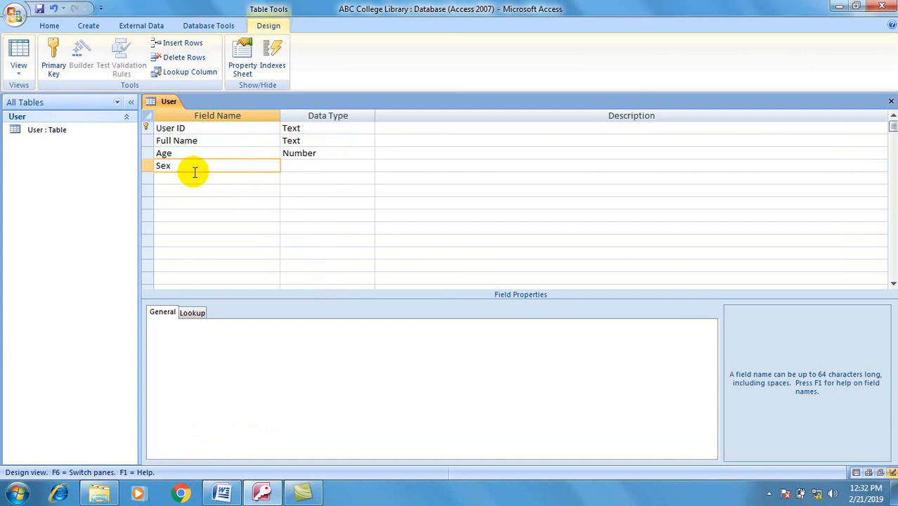
{"action": "key", "text": "Tab"}
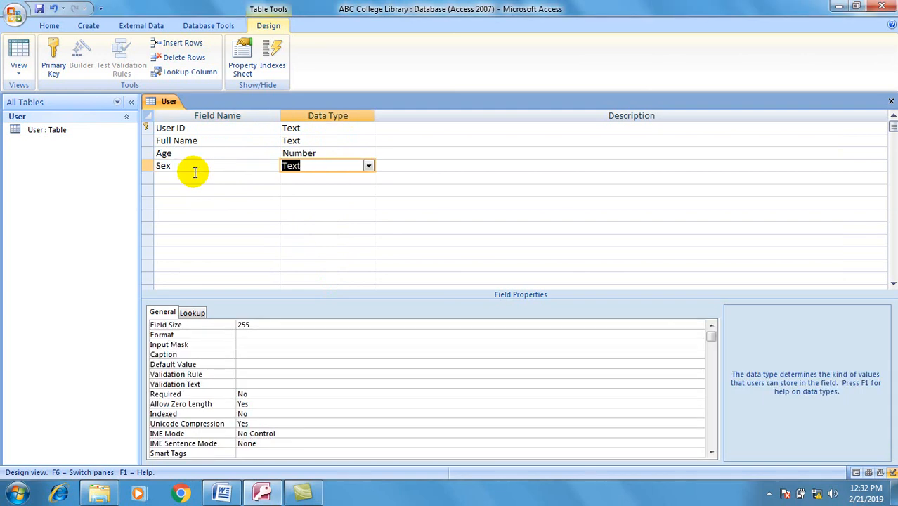
{"action": "left_click", "coordinate": [19, 49]}
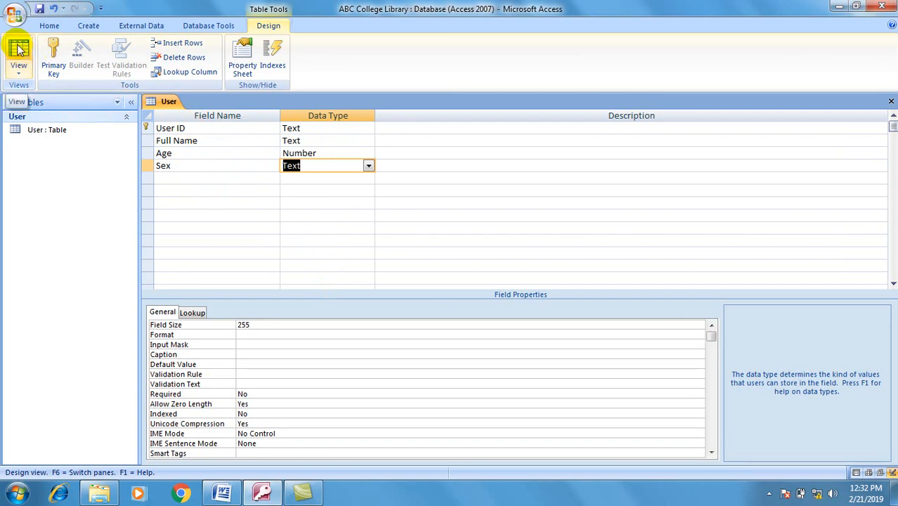
{"action": "left_click", "coordinate": [431, 280]}
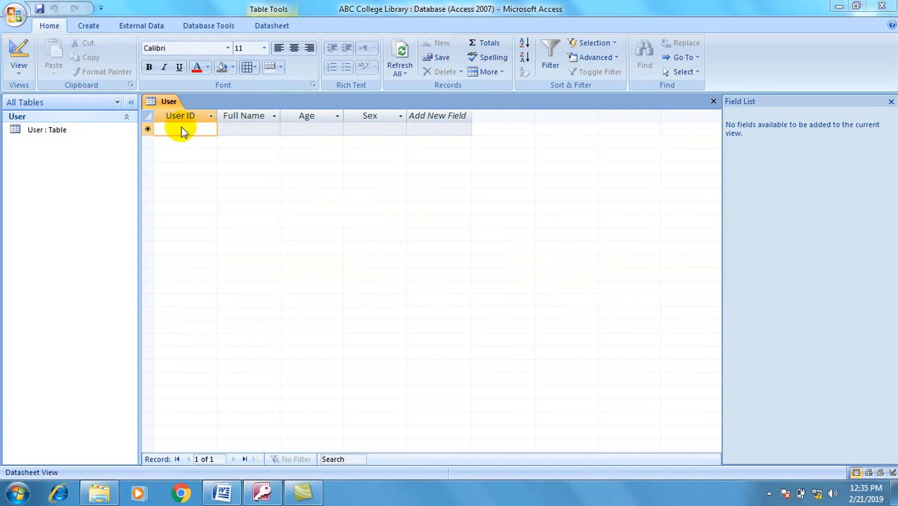
Step: Enter record user001 with the user's full name, age 18 and sex Male
{"action": "left_click", "coordinate": [180, 129]}
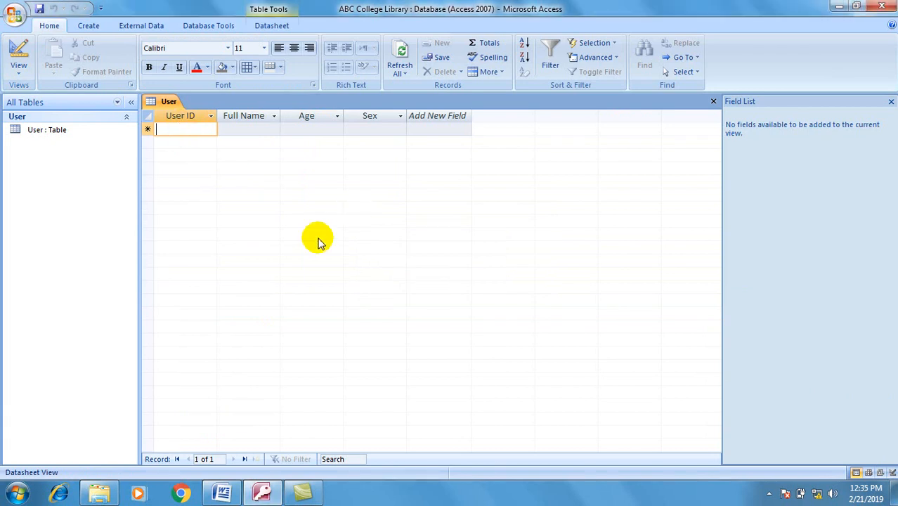
{"action": "type", "text": "use"}
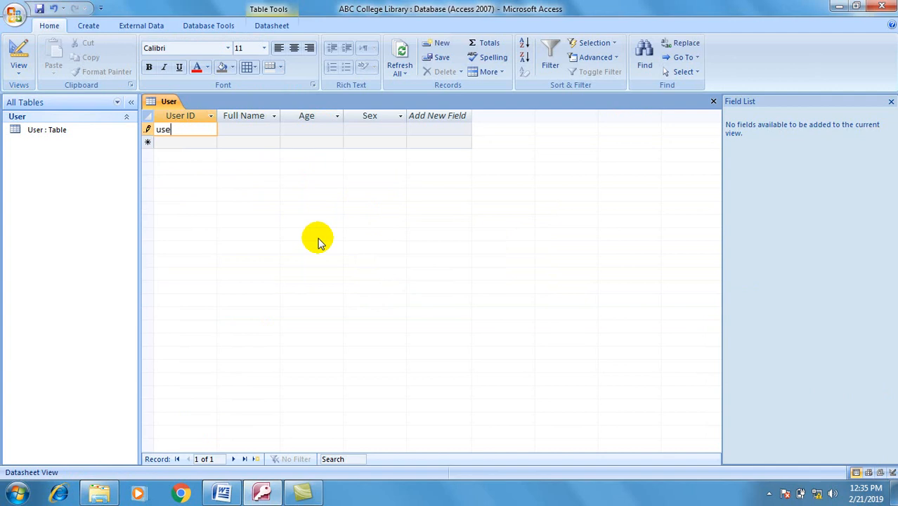
{"action": "type", "text": "r001"}
{"action": "key", "text": "Tab"}
{"action": "type", "text": "Abebe Chala"}
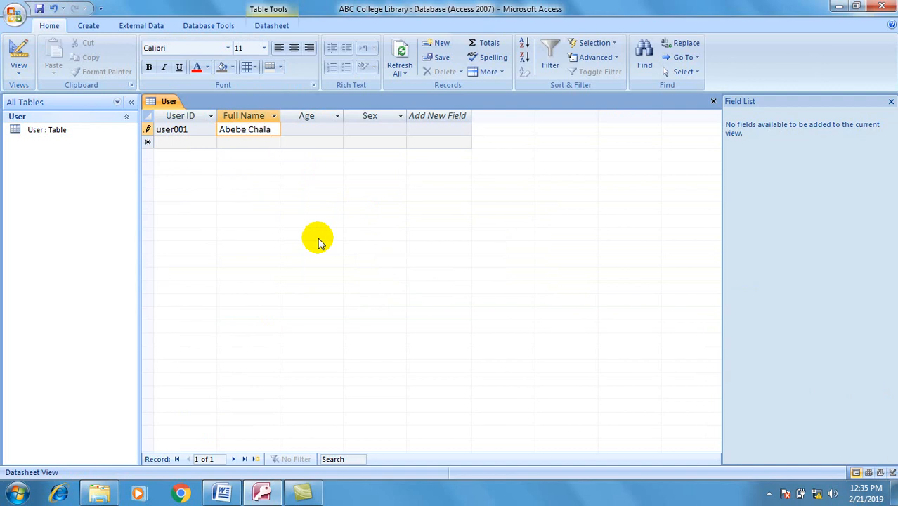
{"action": "key", "text": "Tab"}
{"action": "type", "text": "18"}
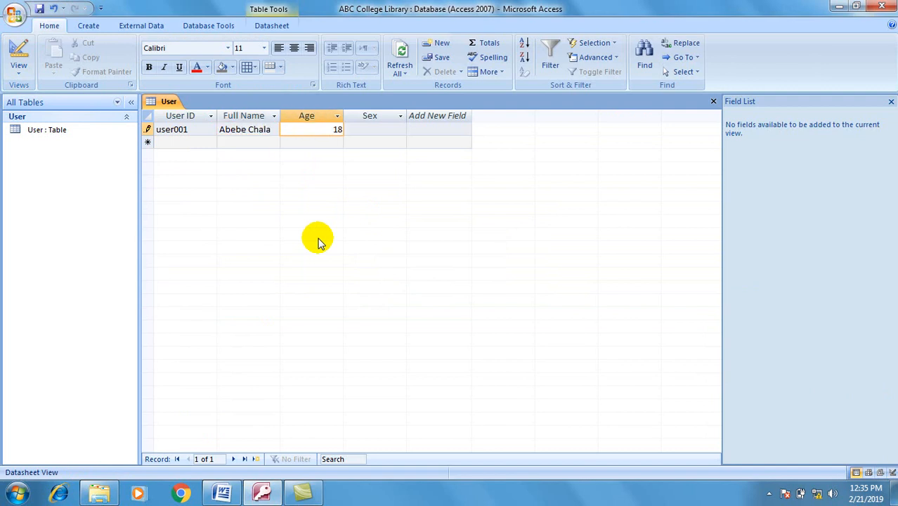
{"action": "key", "text": "Tab"}
{"action": "type", "text": "Male"}
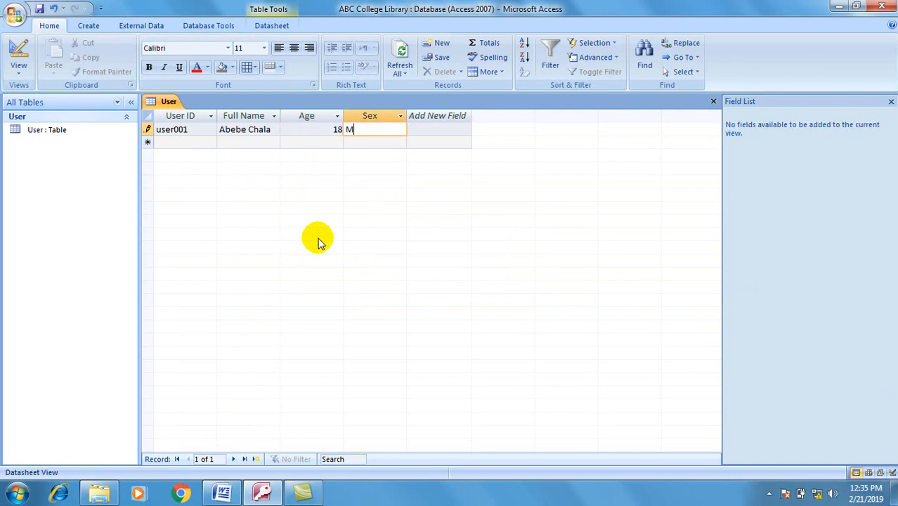
{"action": "key", "text": "Tab"}
{"action": "key", "text": "shift+Tab"}
{"action": "key", "text": "shift+Tab"}
{"action": "key", "text": "shift+Tab"}
{"action": "key", "text": "shift+Tab"}
{"action": "key", "text": "Down"}
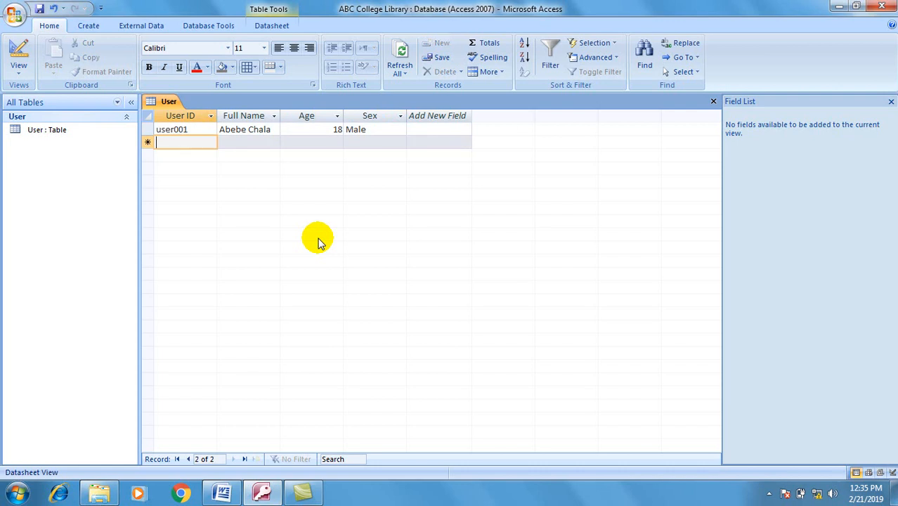
Step: Enter record user002 with the user's full name, age 16 and sex Male
{"action": "type", "text": "user"}
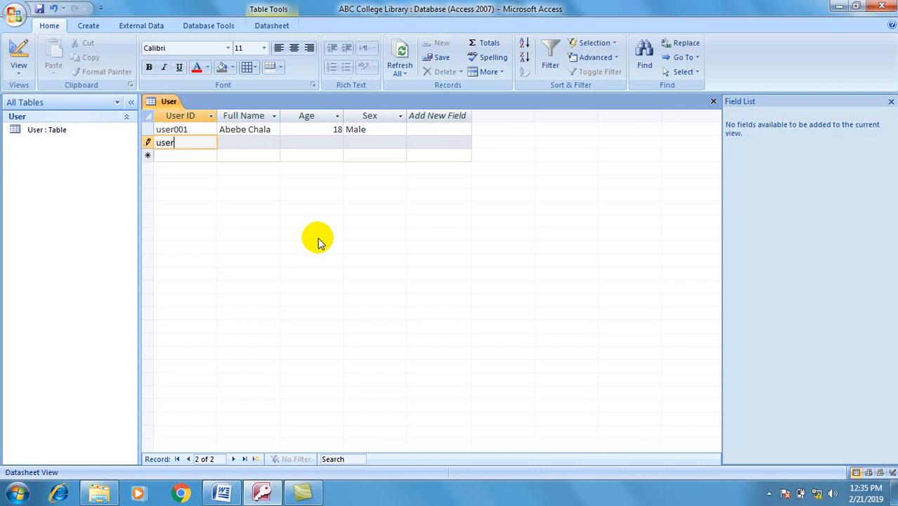
{"action": "type", "text": "002"}
{"action": "key", "text": "Tab"}
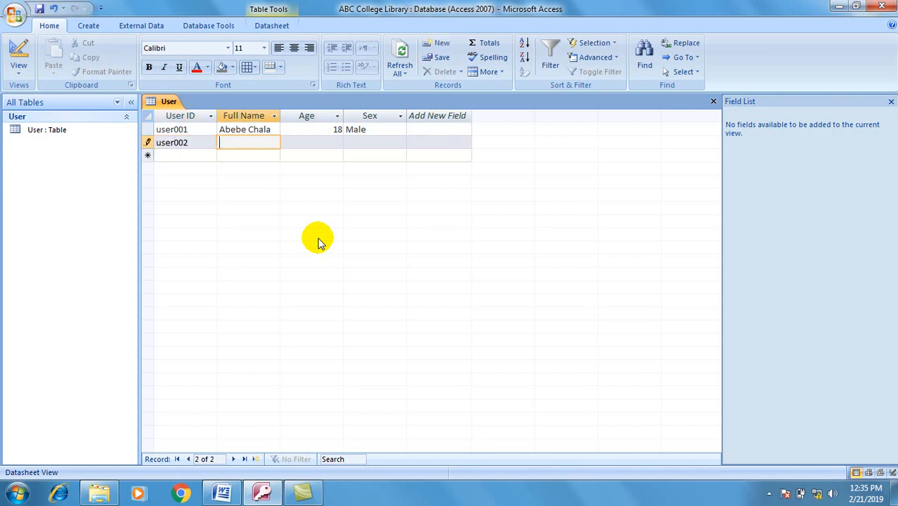
{"action": "type", "text": "Kebede "}
{"action": "type", "text": "Niguse"}
{"action": "key", "text": "Tab"}
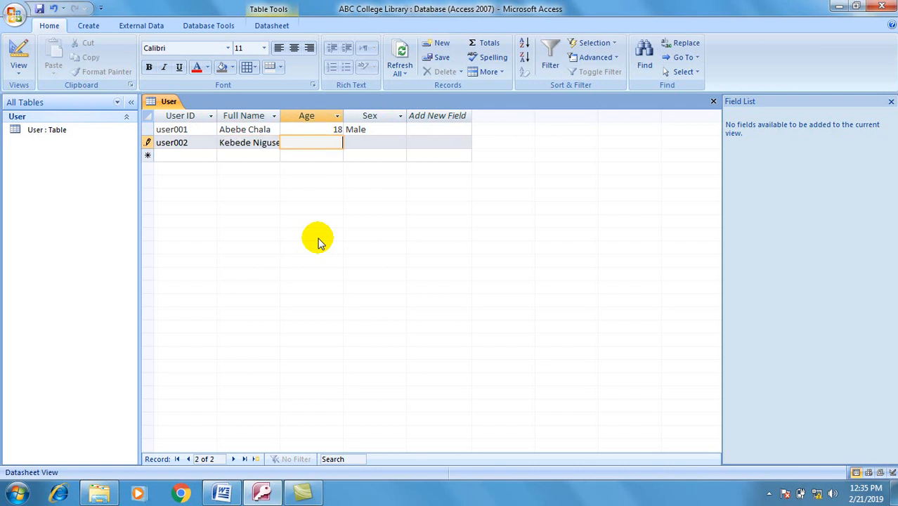
{"action": "type", "text": "16"}
{"action": "key", "text": "Tab"}
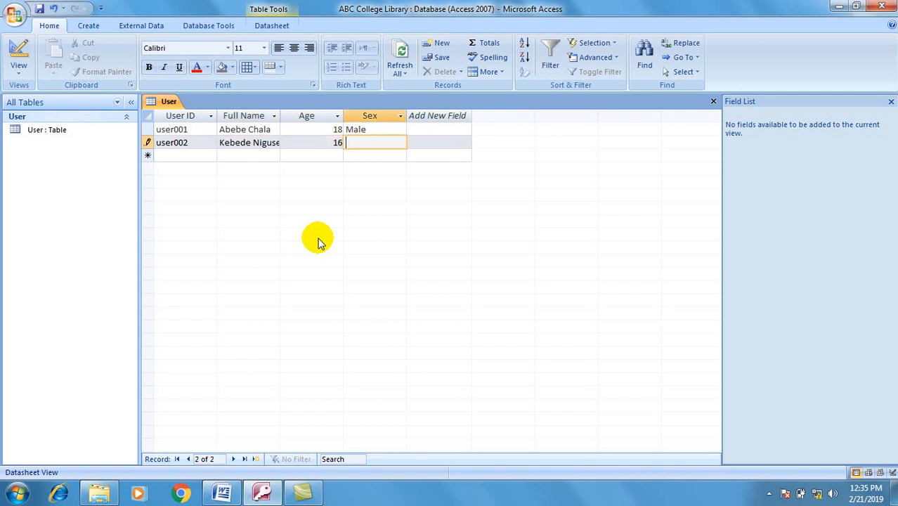
{"action": "type", "text": "Male"}
{"action": "left_click", "coordinate": [166, 156]}
Step: Add record user003 with the user's full name, age 17 and sex Female
{"action": "type", "text": "user003"}
{"action": "key", "text": "Tab"}
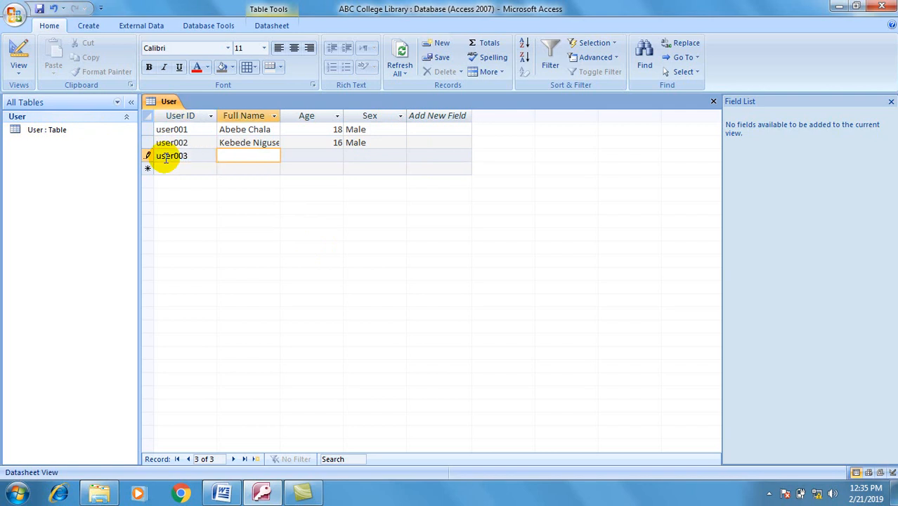
{"action": "type", "text": "Zebiba Terefe"}
{"action": "key", "text": "Tab"}
{"action": "type", "text": "17"}
{"action": "key", "text": "Tab"}
{"action": "type", "text": "Female"}
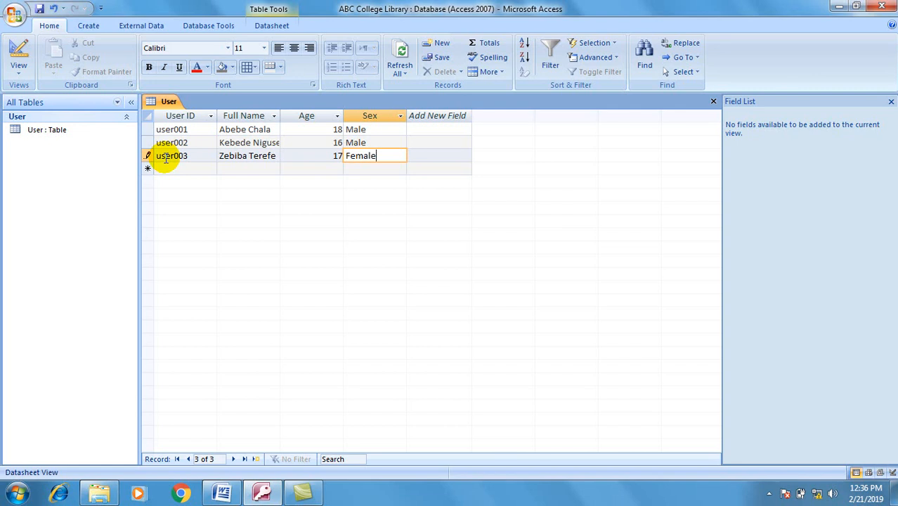
{"action": "left_click", "coordinate": [168, 169]}
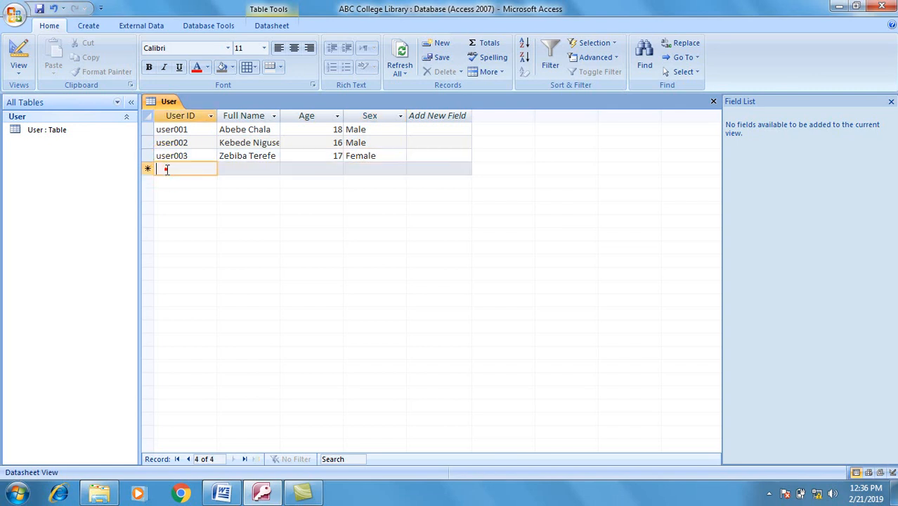
Step: Add record user004 with the user's full name, age 19 and sex Female
{"action": "type", "text": "user"}
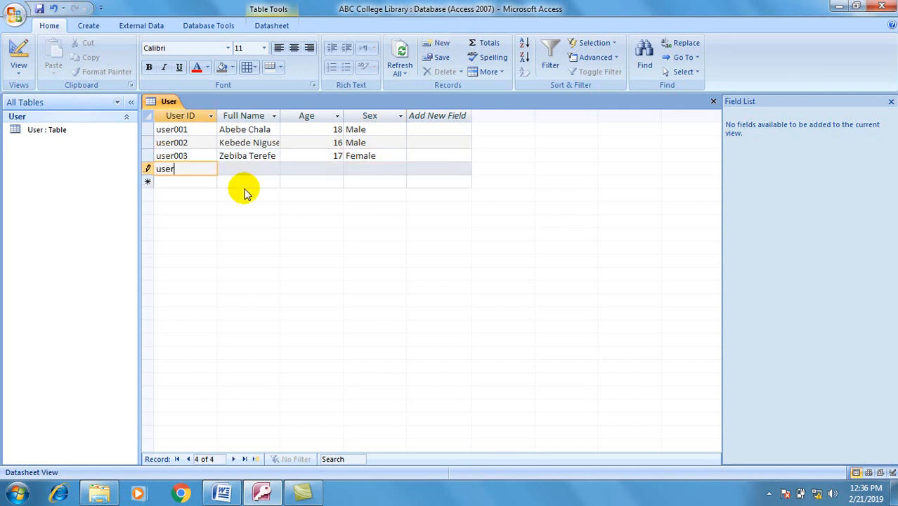
{"action": "type", "text": "004"}
{"action": "key", "text": "Tab"}
{"action": "type", "text": "Sab"}
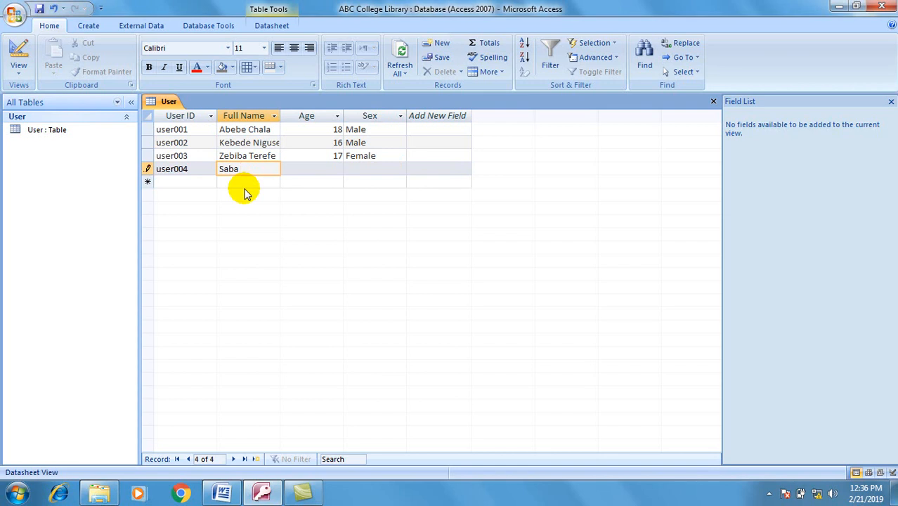
{"action": "type", "text": "Kebede"}
{"action": "key", "text": "Tab"}
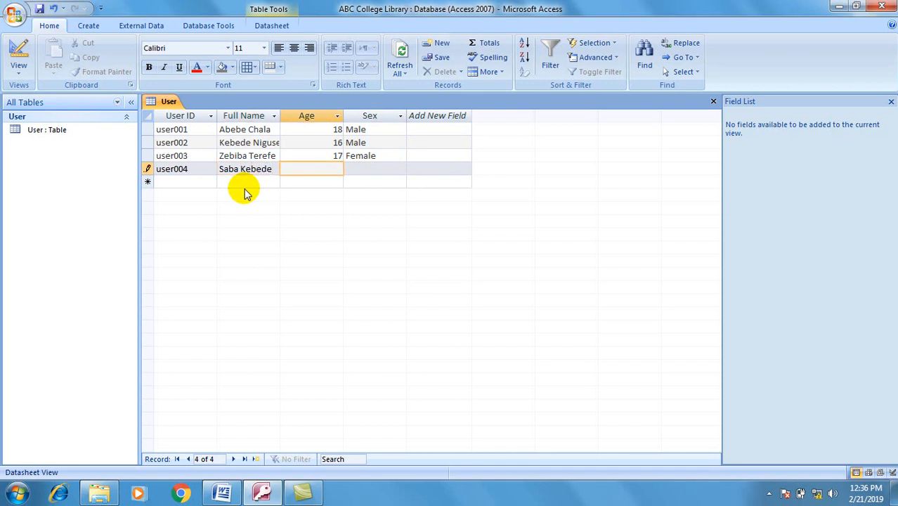
{"action": "type", "text": "19"}
{"action": "key", "text": "Tab"}
{"action": "type", "text": "Female"}
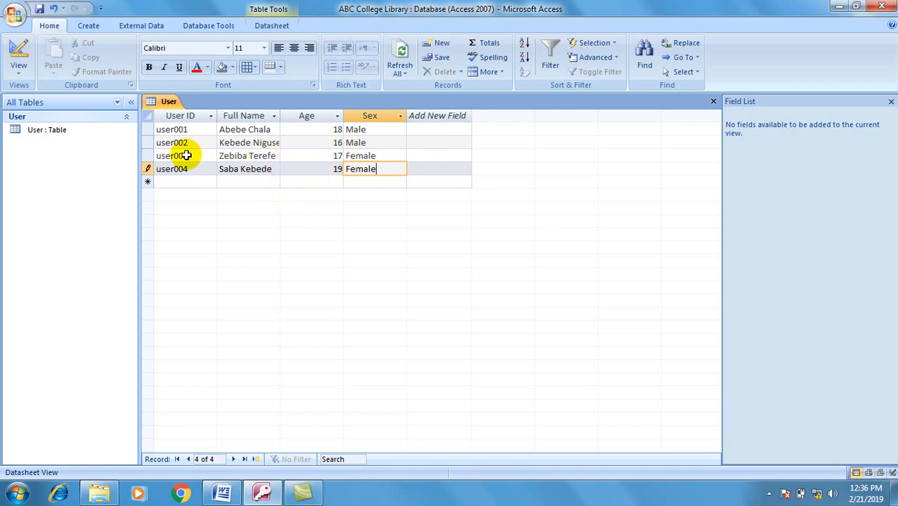
Step: Create a new table and save it as Librarian in Design view
{"action": "left_click", "coordinate": [89, 27]}
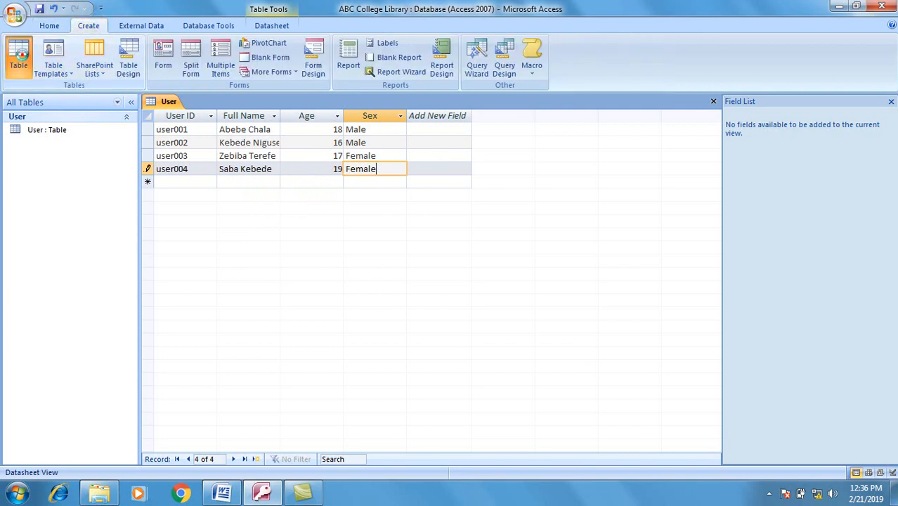
{"action": "left_click", "coordinate": [22, 60]}
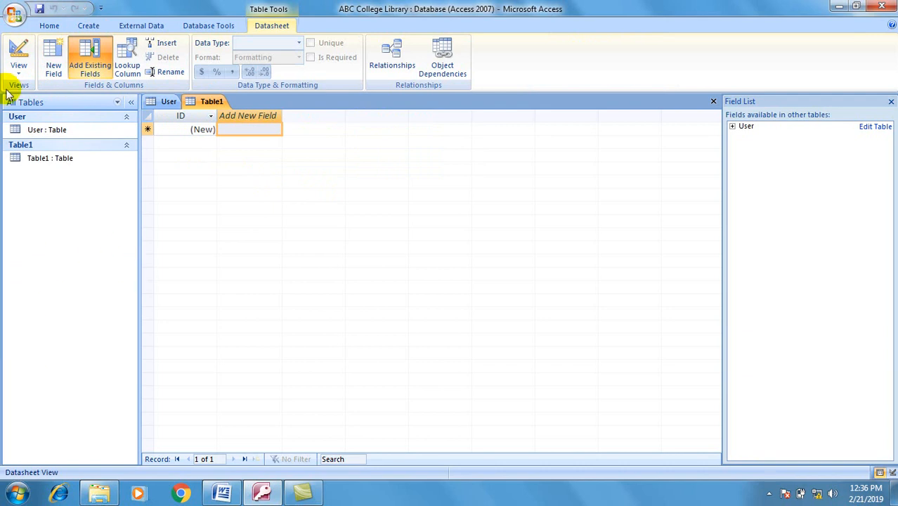
{"action": "left_click", "coordinate": [19, 53]}
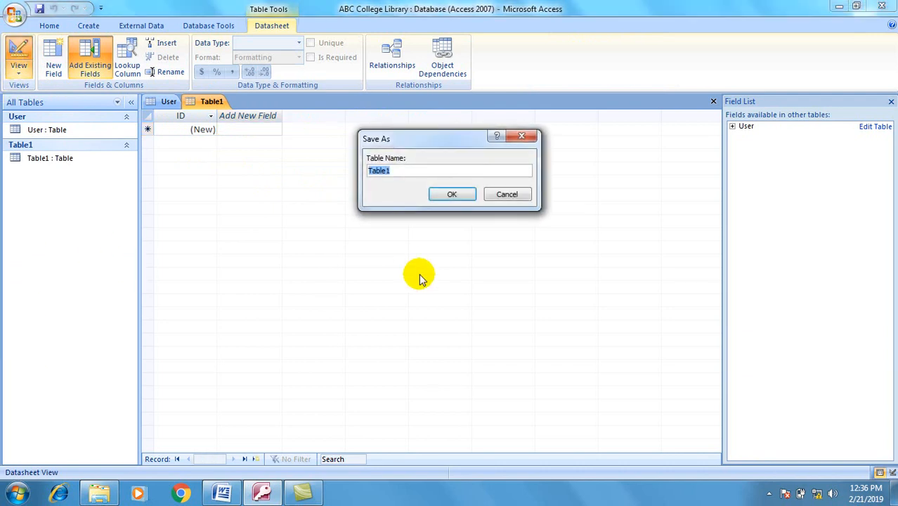
{"action": "key", "text": "BackSpace"}
{"action": "type", "text": "Librarian"}
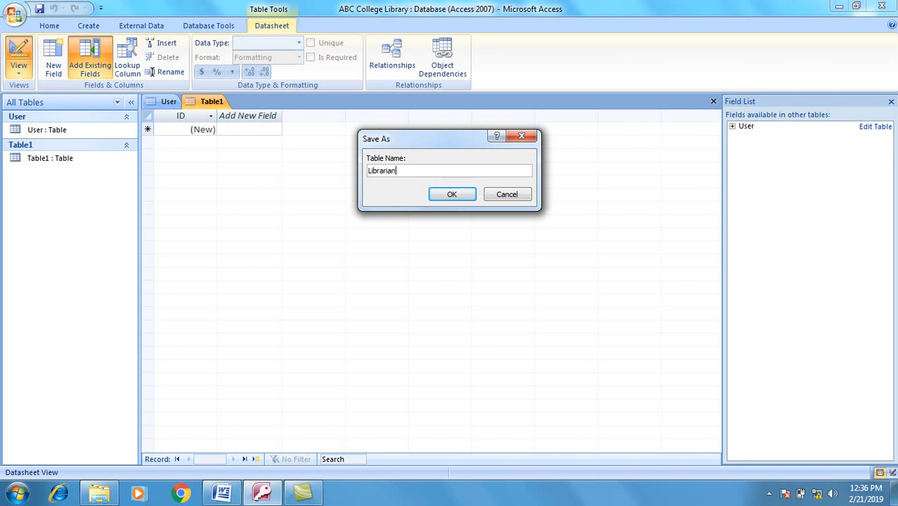
{"action": "key", "text": "Return"}
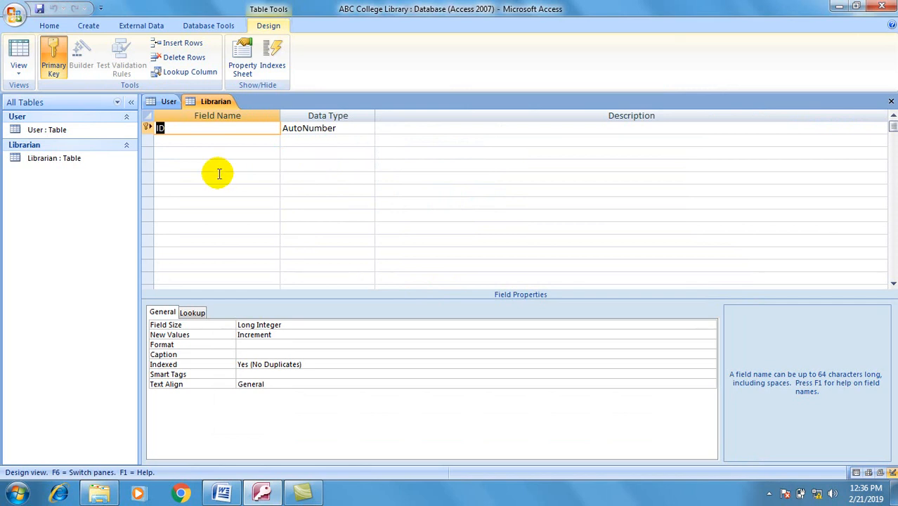
Step: Define Librarian ID and Librarian Name as Text fields, then switch to Datasheet view
{"action": "type", "text": "Librarian ID"}
{"action": "left_click", "coordinate": [323, 128]}
{"action": "left_click", "coordinate": [369, 131]}
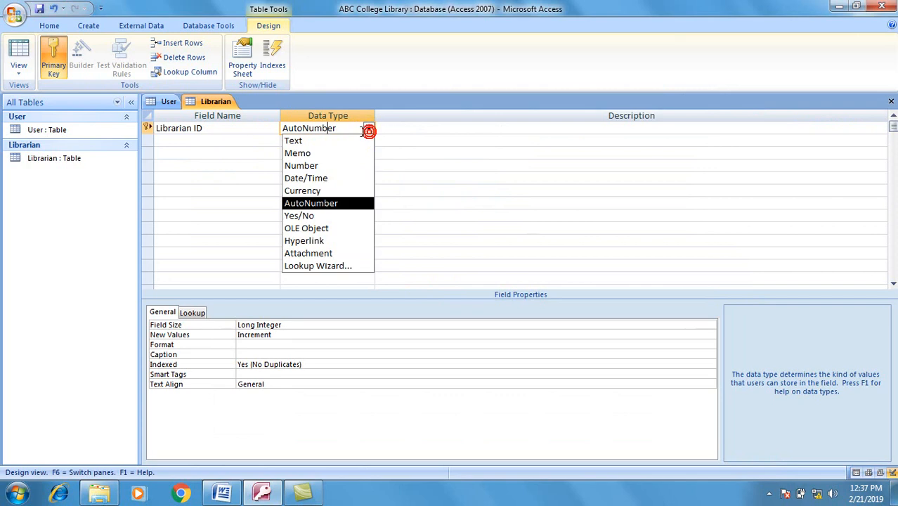
{"action": "left_click", "coordinate": [339, 140]}
{"action": "left_click", "coordinate": [214, 140]}
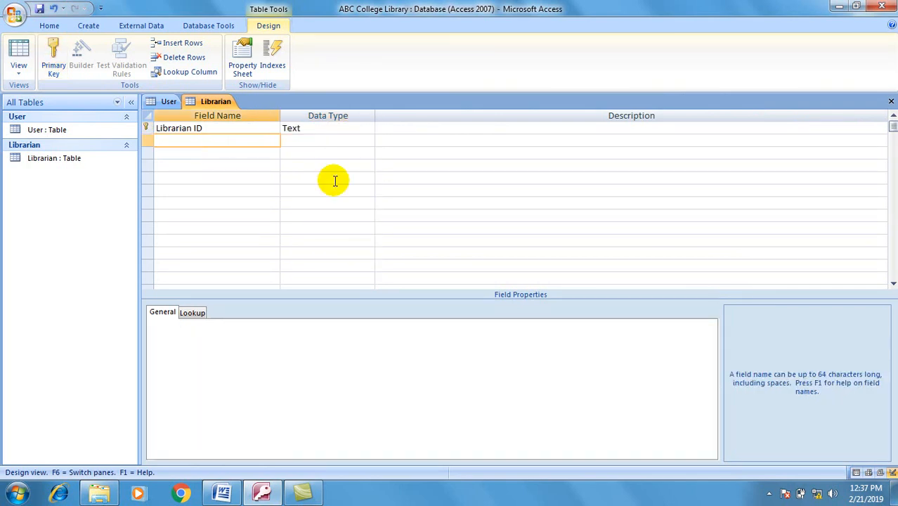
{"action": "type", "text": "Librarian Name"}
{"action": "key", "text": "Tab"}
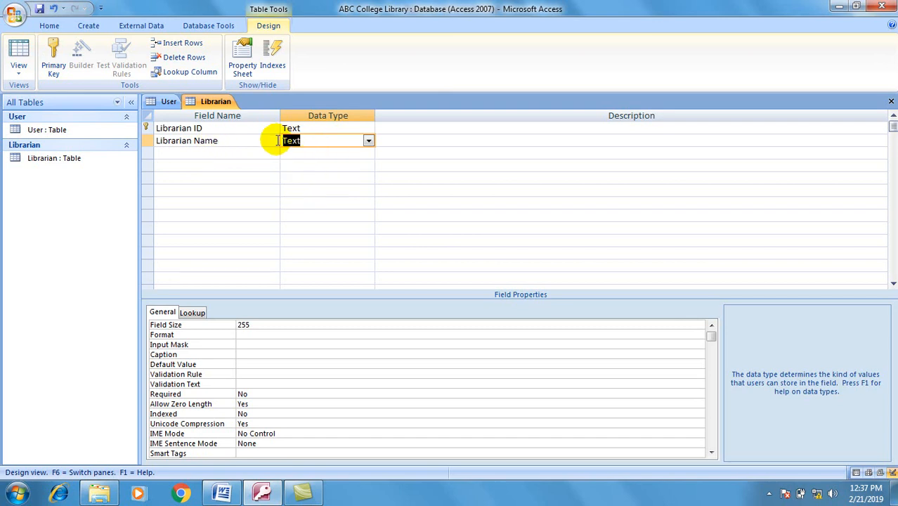
{"action": "left_click", "coordinate": [19, 55]}
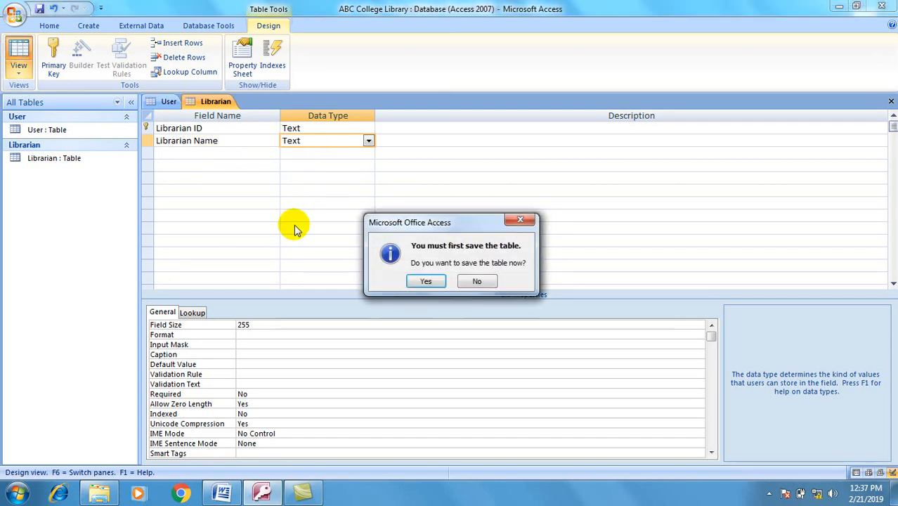
Step: Save the Librarian design and enter record lib001 with the librarian's full name
{"action": "left_click", "coordinate": [426, 281]}
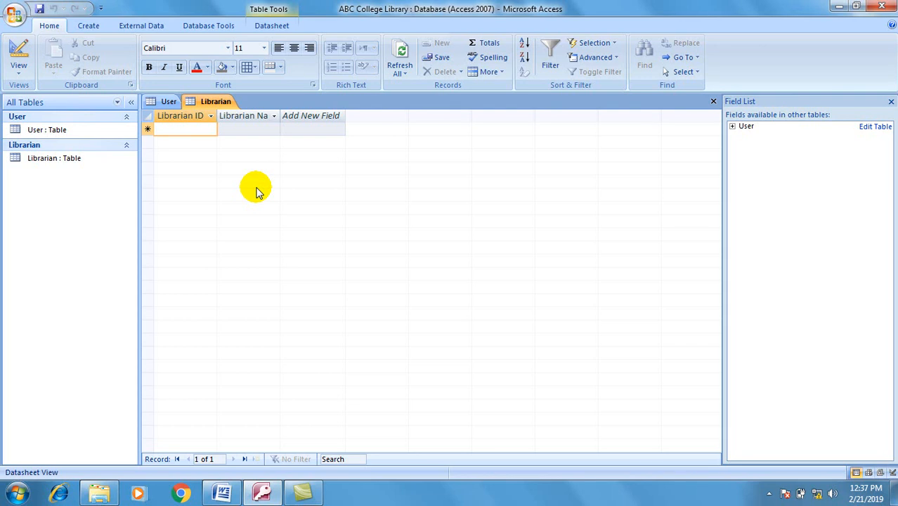
{"action": "left_click", "coordinate": [199, 129]}
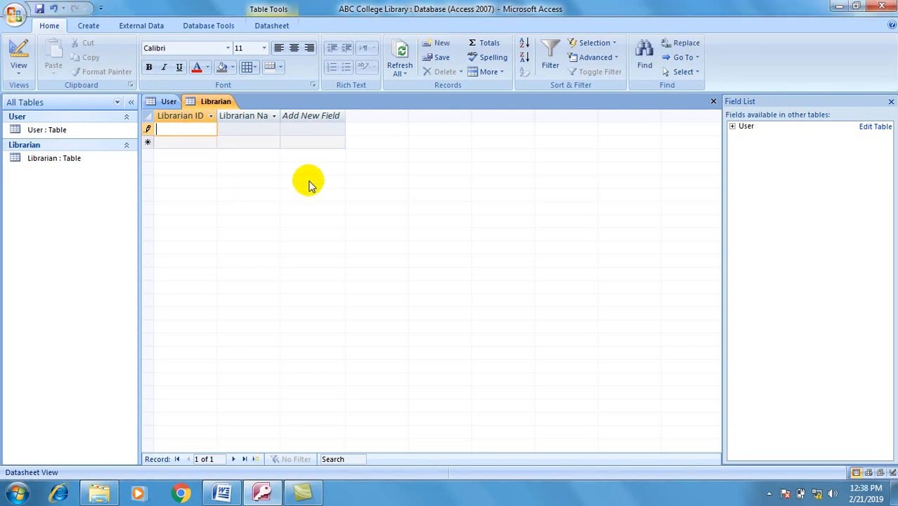
{"action": "type", "text": "lib001"}
{"action": "key", "text": "Tab"}
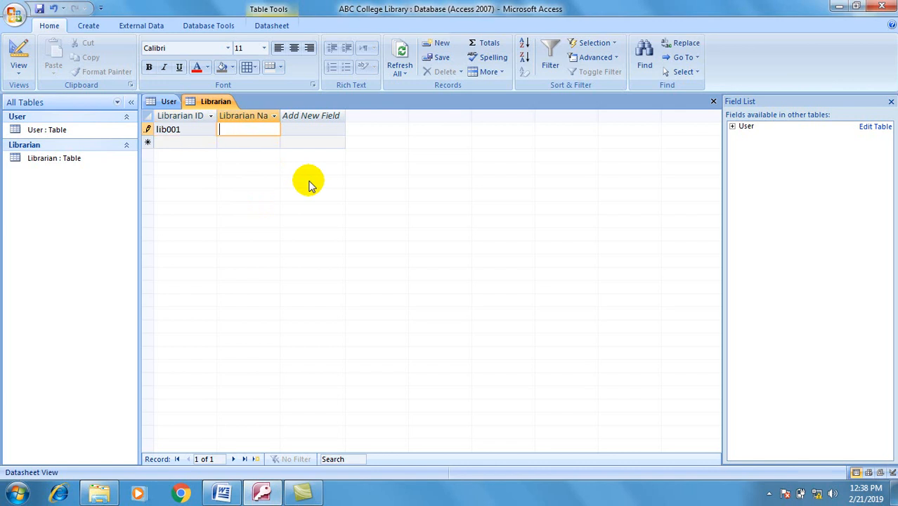
{"action": "type", "text": "Sen"}
{"action": "left_click", "coordinate": [309, 184]}
{"action": "type", "text": "ait Abera"}
{"action": "left_click", "coordinate": [185, 144]}
Step: Enter record lib002 with the second librarian's full name
{"action": "type", "text": "lib"}
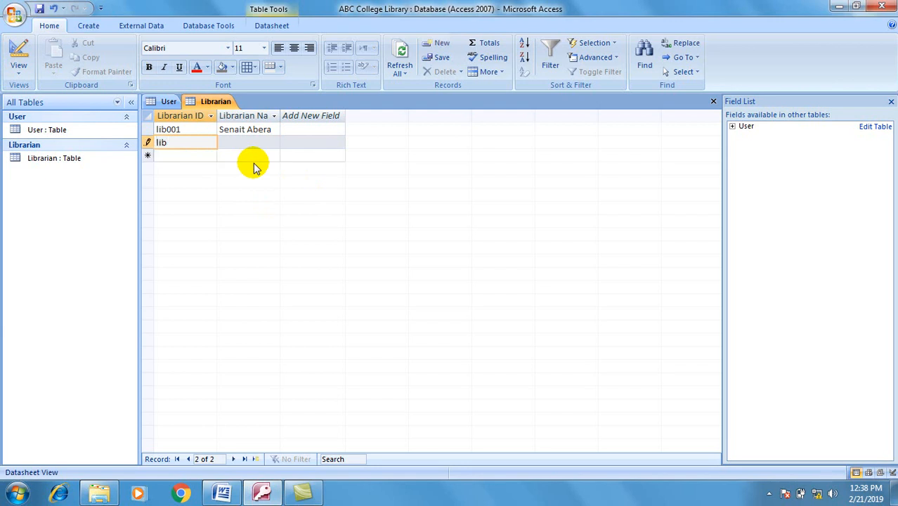
{"action": "type", "text": "002"}
{"action": "key", "text": "Tab"}
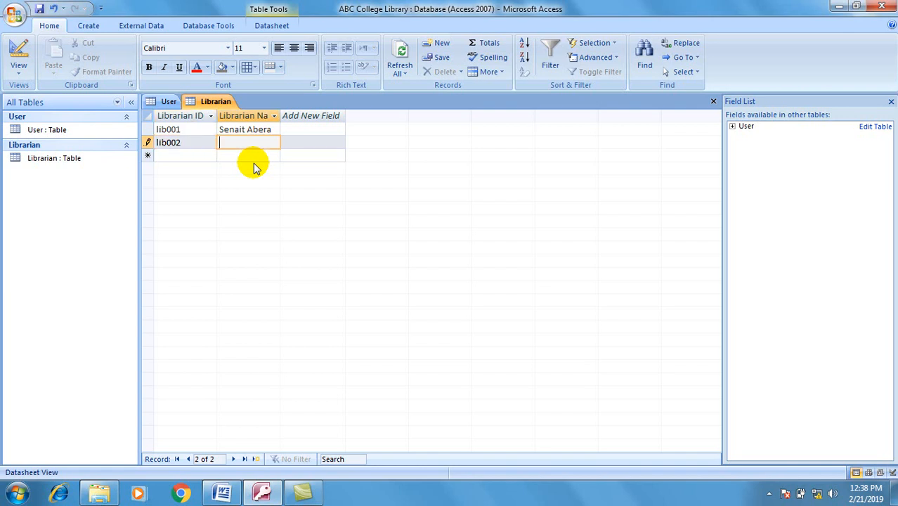
{"action": "type", "text": "Girma Tegegn"}
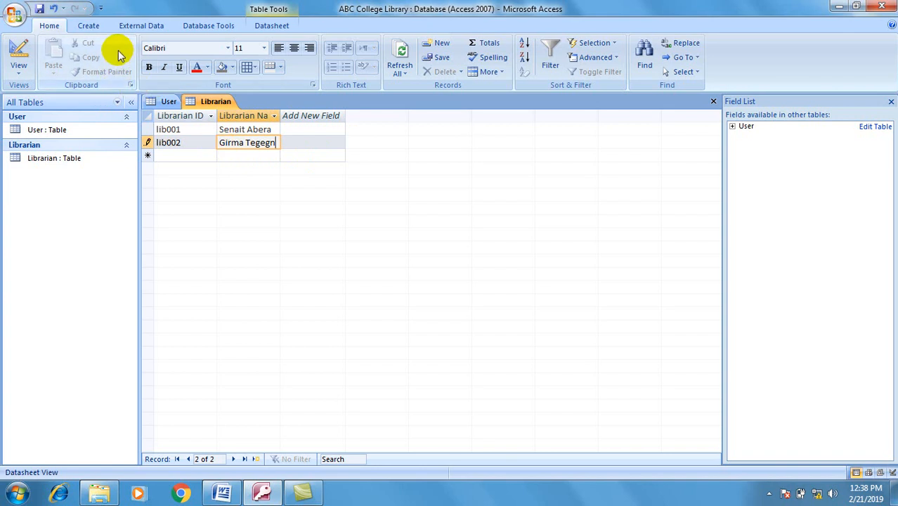
{"action": "left_click", "coordinate": [89, 25]}
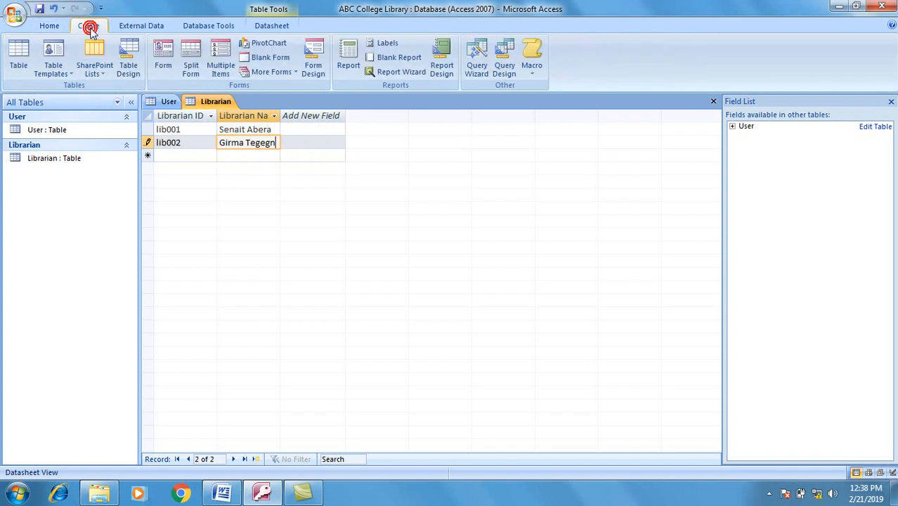
Step: Create a new table, save it as Borrow and open it in Design view
{"action": "left_click", "coordinate": [19, 55]}
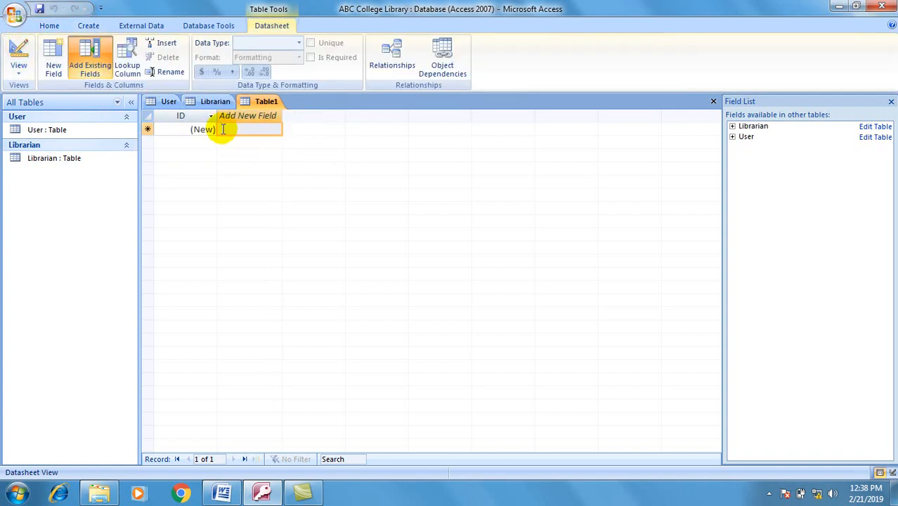
{"action": "left_click", "coordinate": [17, 49]}
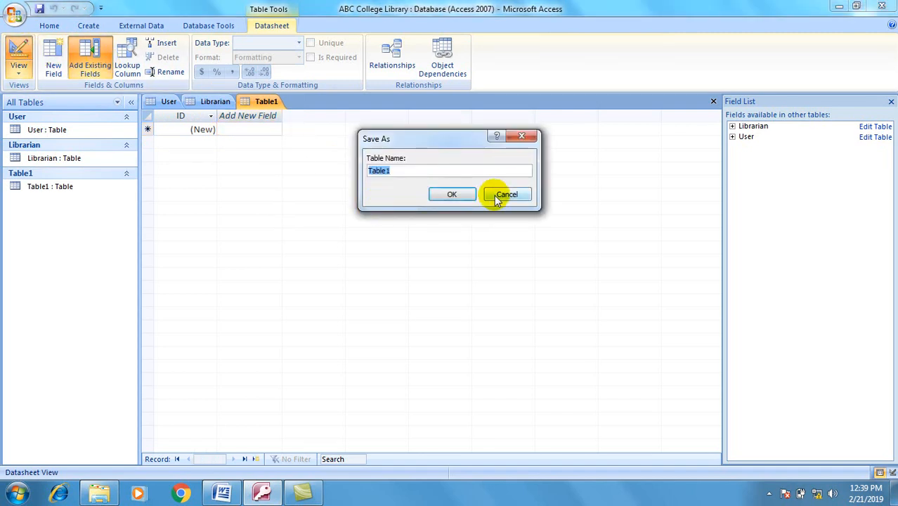
{"action": "type", "text": "Borr"}
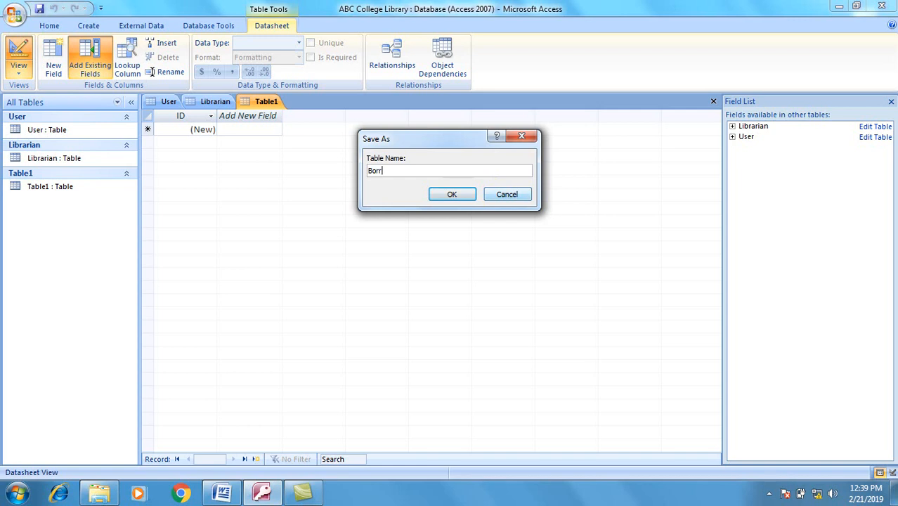
{"action": "type", "text": "ow"}
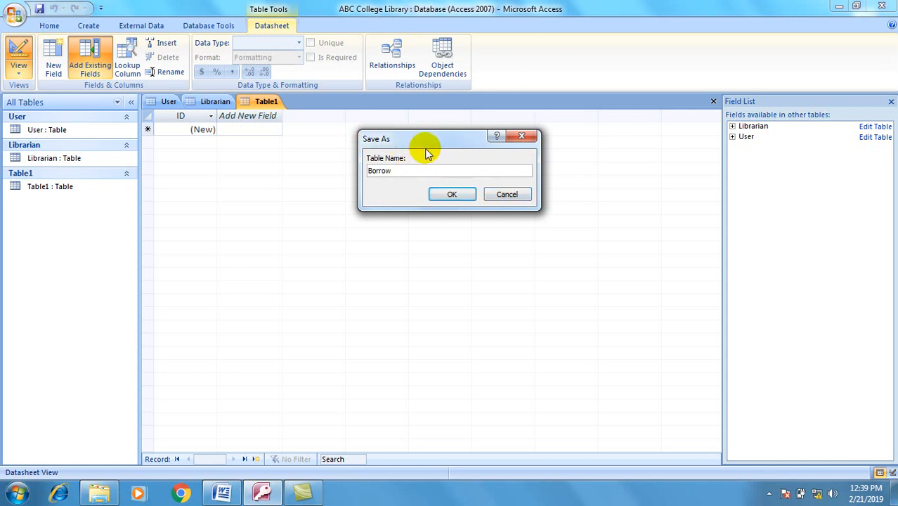
{"action": "left_click", "coordinate": [450, 195]}
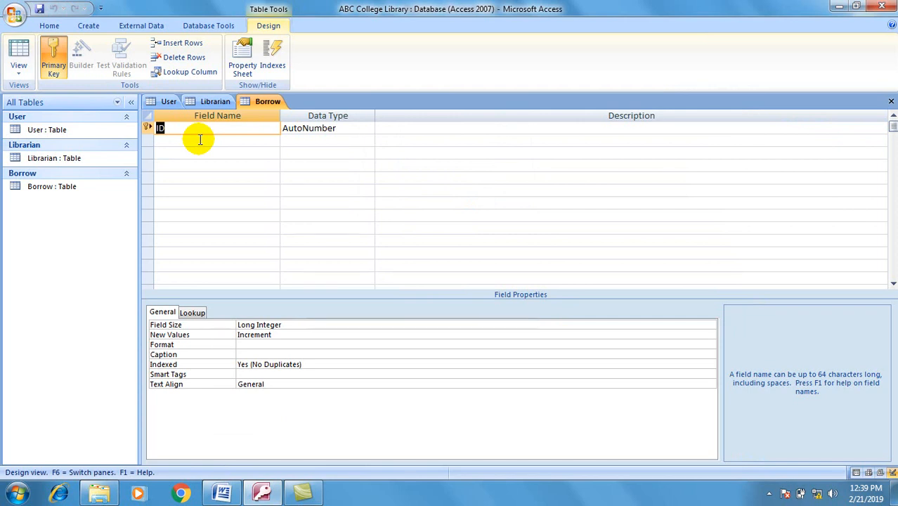
Step: Rename the ID field to Book Title as Text and remove its primary key
{"action": "key", "text": "Delete"}
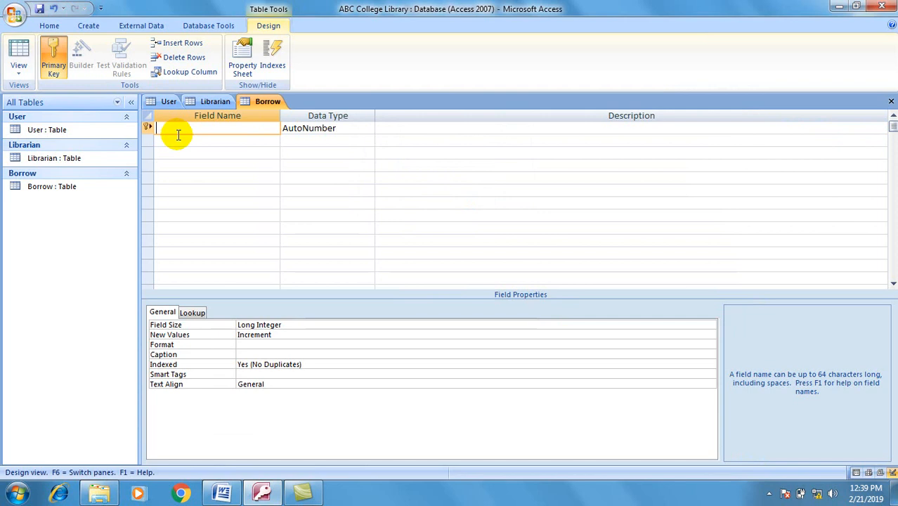
{"action": "type", "text": "Book.Title"}
{"action": "left_click", "coordinate": [351, 125]}
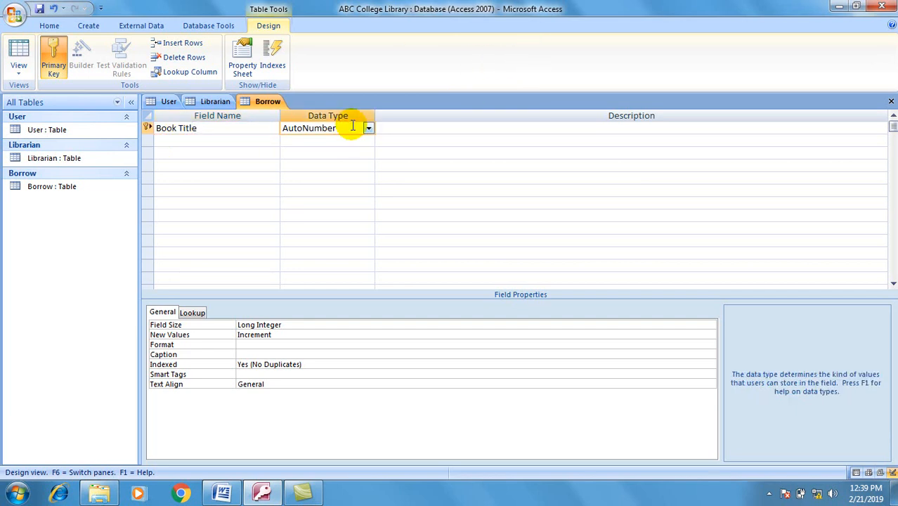
{"action": "left_click", "coordinate": [369, 128]}
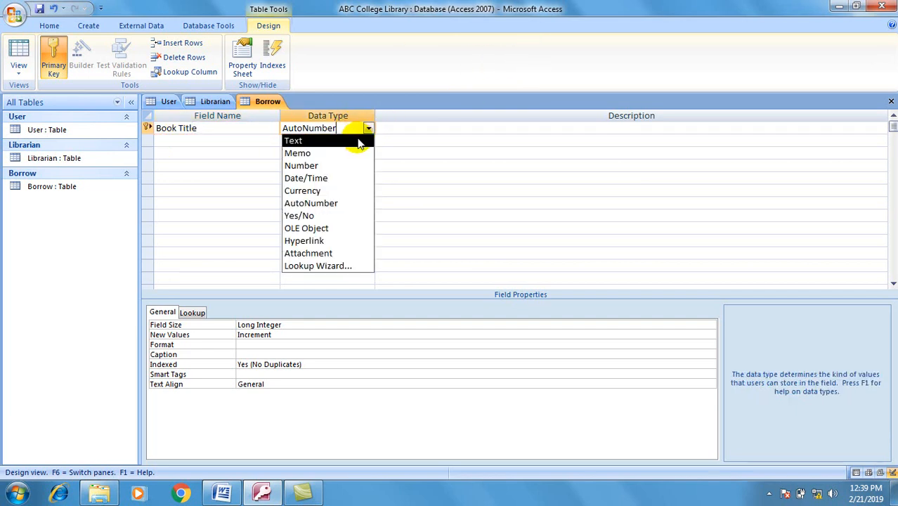
{"action": "left_click", "coordinate": [360, 141]}
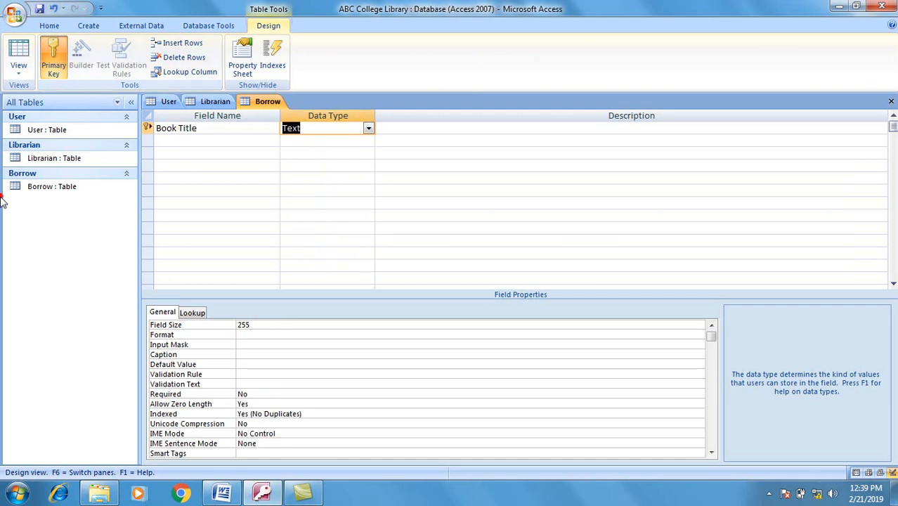
{"action": "left_click", "coordinate": [156, 129]}
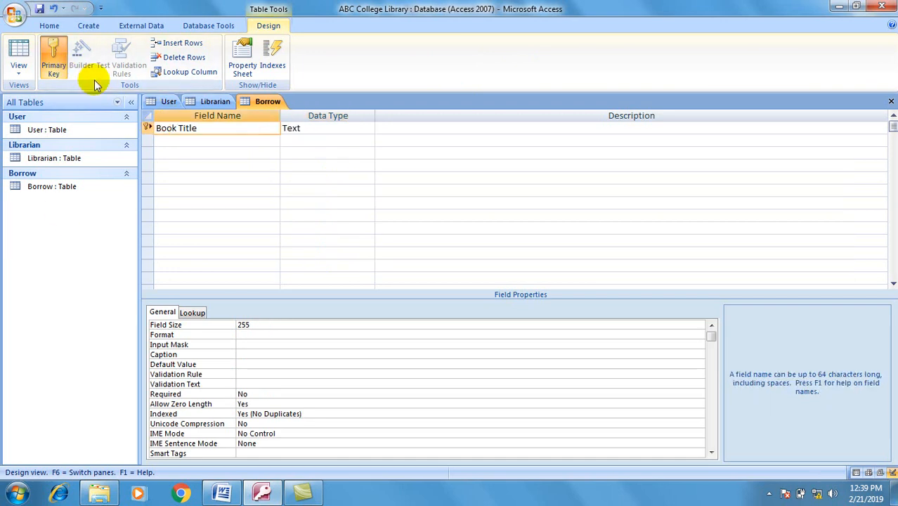
{"action": "left_click", "coordinate": [55, 62]}
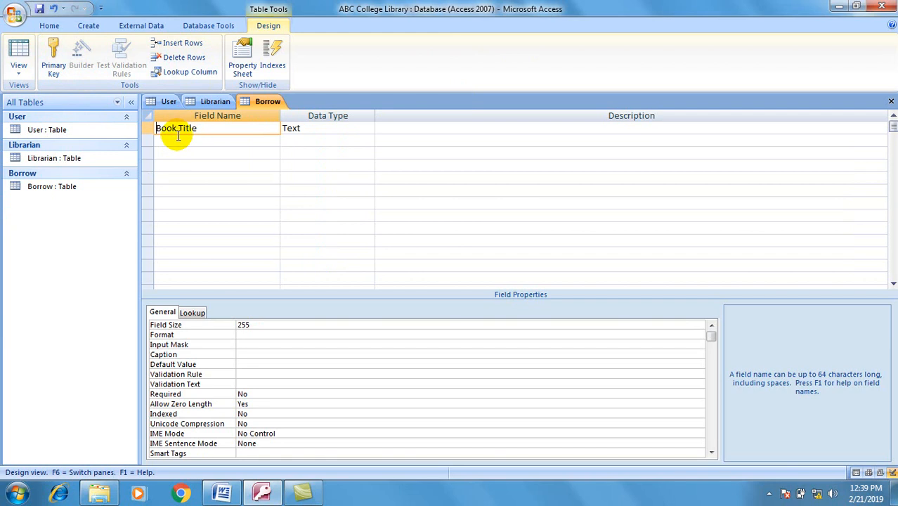
Step: Add Borrow Date and Return Date as Date/Time fields
{"action": "left_click", "coordinate": [178, 137]}
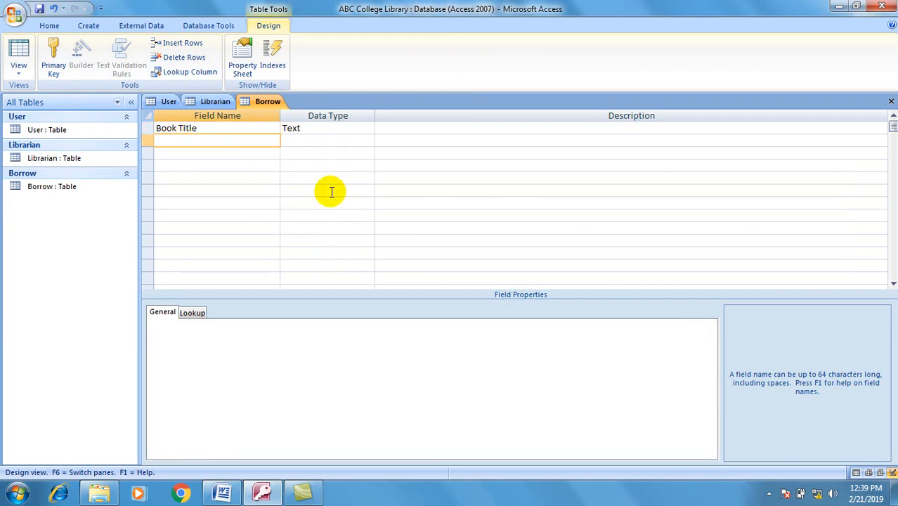
{"action": "type", "text": "Borrow Date"}
{"action": "key", "text": "Tab"}
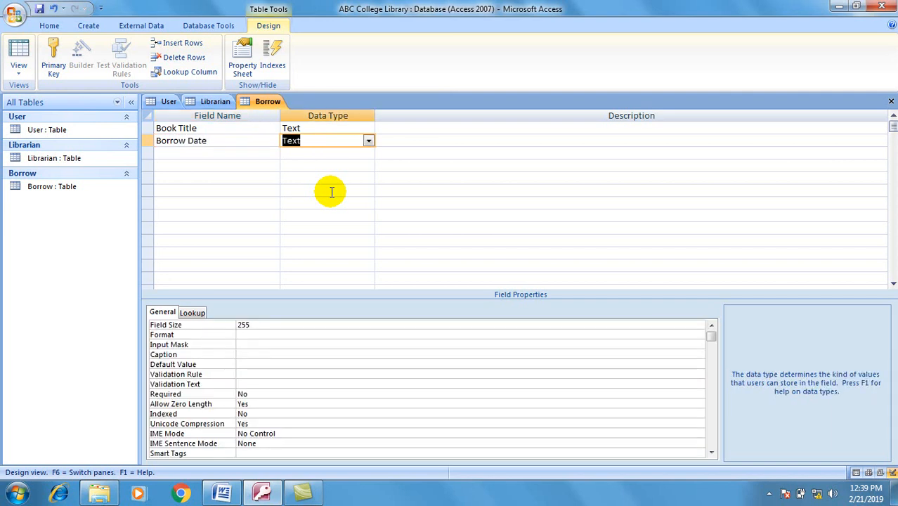
{"action": "left_click", "coordinate": [332, 190]}
{"action": "left_click", "coordinate": [330, 140]}
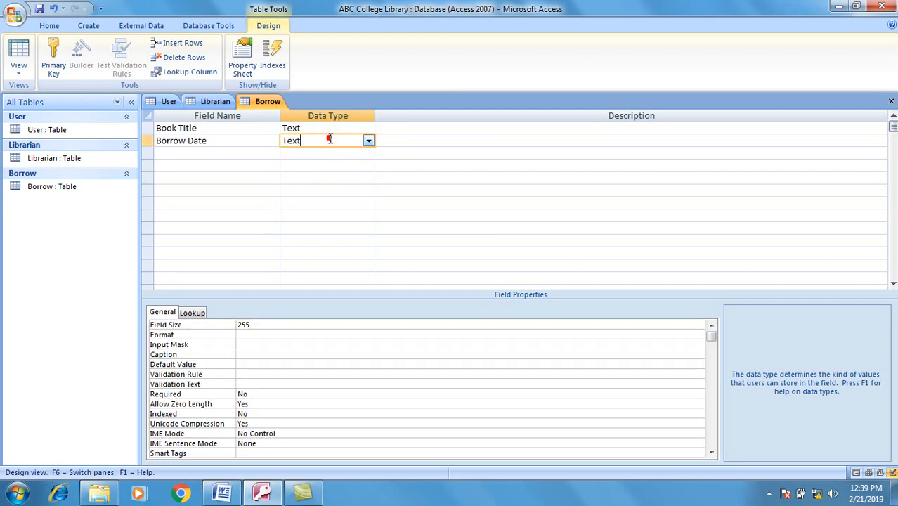
{"action": "left_click", "coordinate": [367, 141]}
{"action": "left_click", "coordinate": [329, 187]}
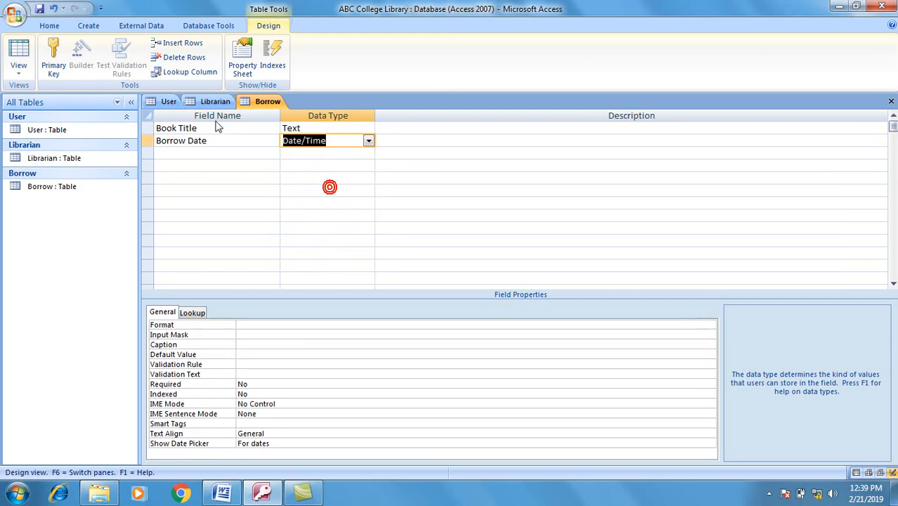
{"action": "left_click", "coordinate": [204, 153]}
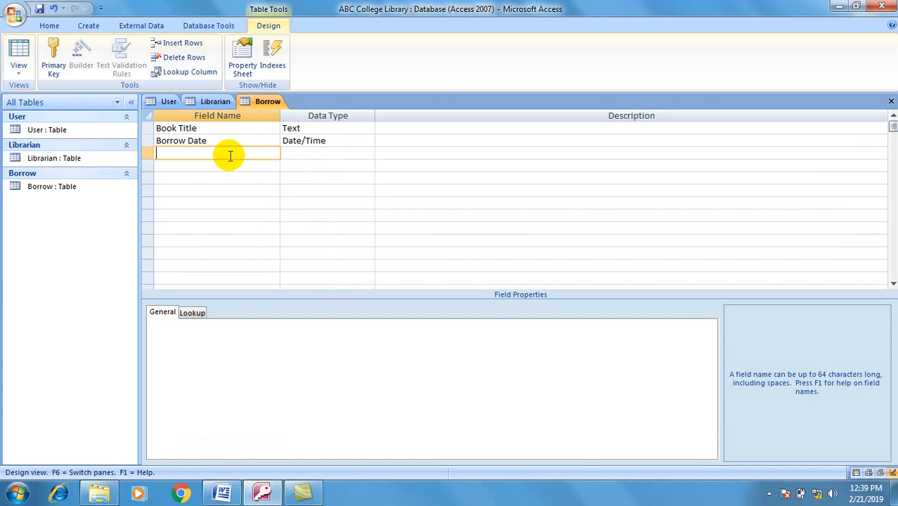
{"action": "type", "text": "Return Date"}
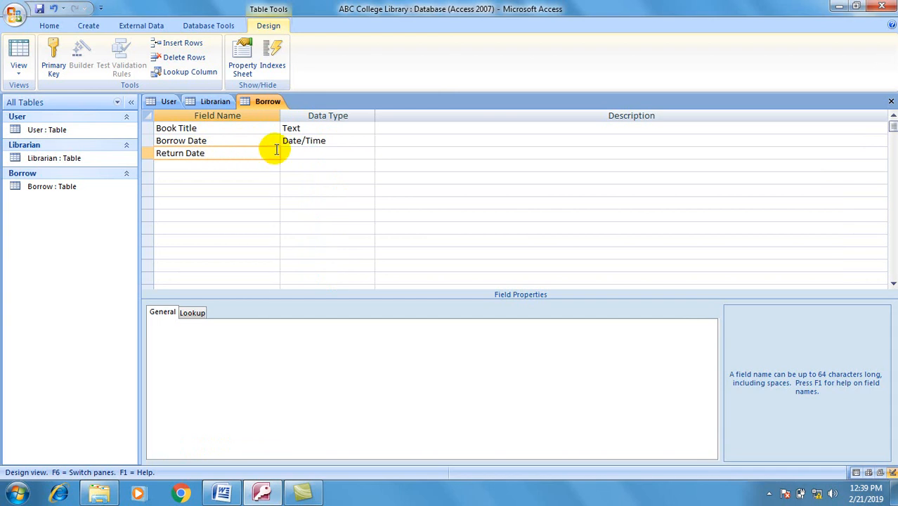
{"action": "left_click", "coordinate": [341, 151]}
{"action": "left_click", "coordinate": [368, 153]}
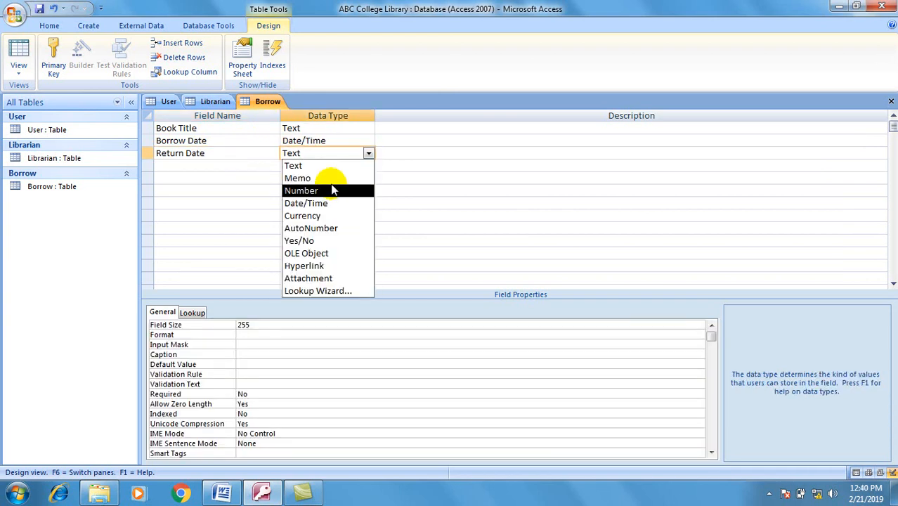
{"action": "left_click", "coordinate": [320, 203]}
Step: Add a User ID field with the Text data type
{"action": "left_click", "coordinate": [221, 165]}
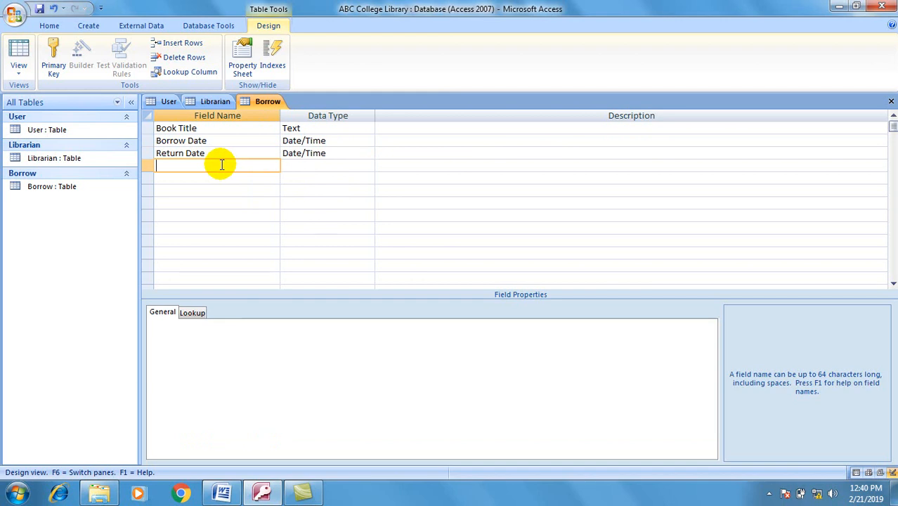
{"action": "type", "text": "User ID"}
{"action": "left_click", "coordinate": [286, 164]}
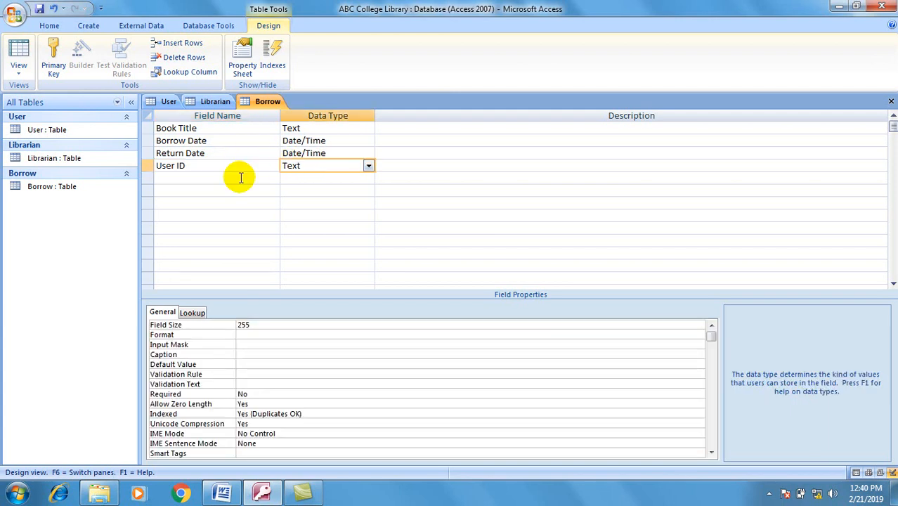
{"action": "left_click", "coordinate": [240, 177]}
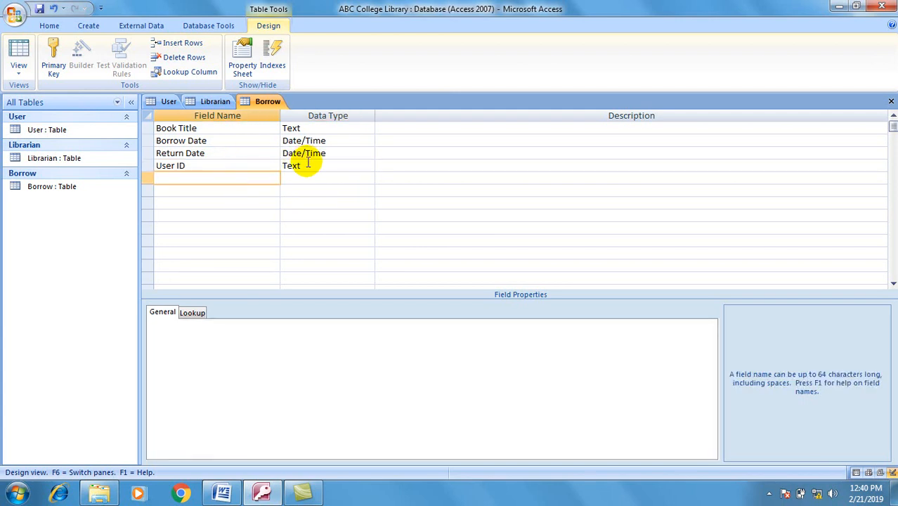
{"action": "left_click", "coordinate": [169, 101]}
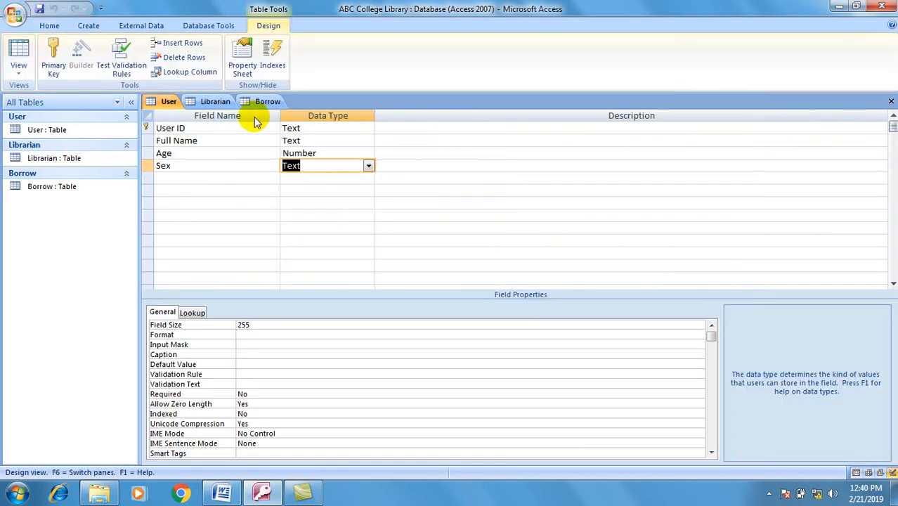
Step: Add Librarian ID as a Text field to Borrow and save the design for data entry
{"action": "left_click", "coordinate": [299, 128]}
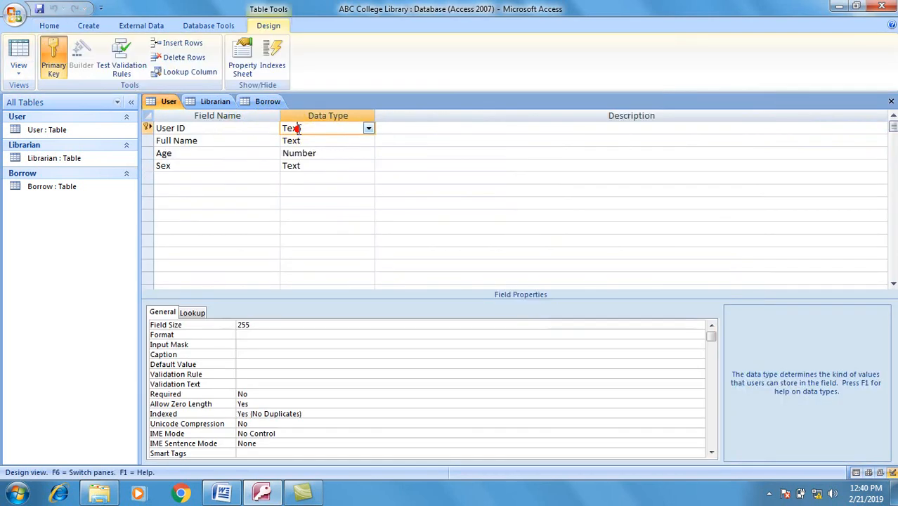
{"action": "left_click", "coordinate": [259, 102]}
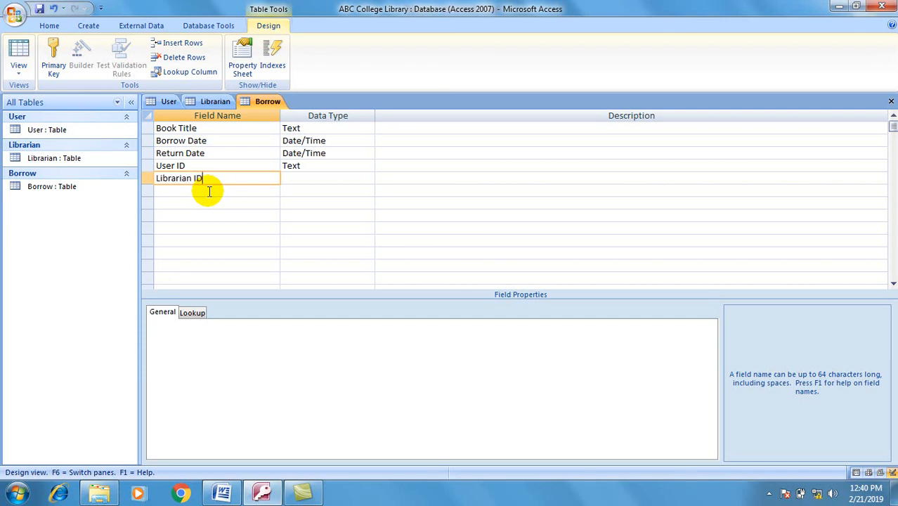
{"action": "left_click", "coordinate": [294, 178]}
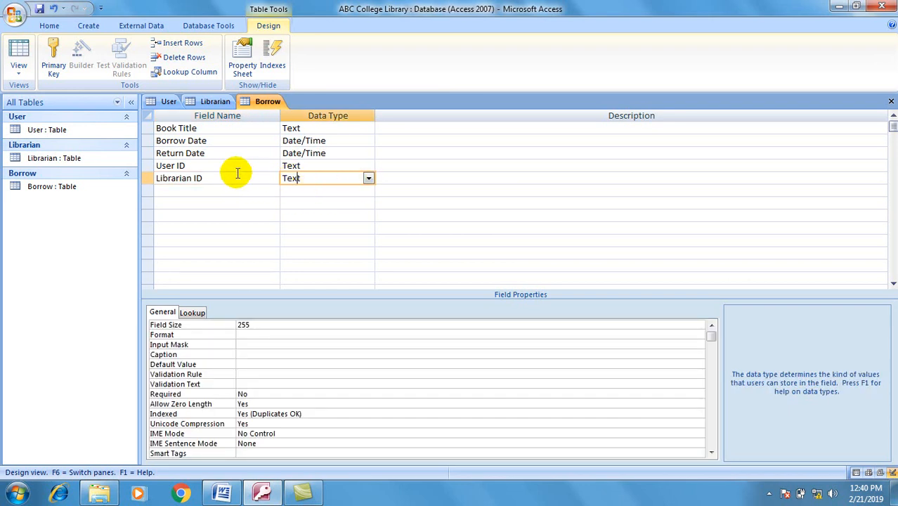
{"action": "left_click", "coordinate": [19, 53]}
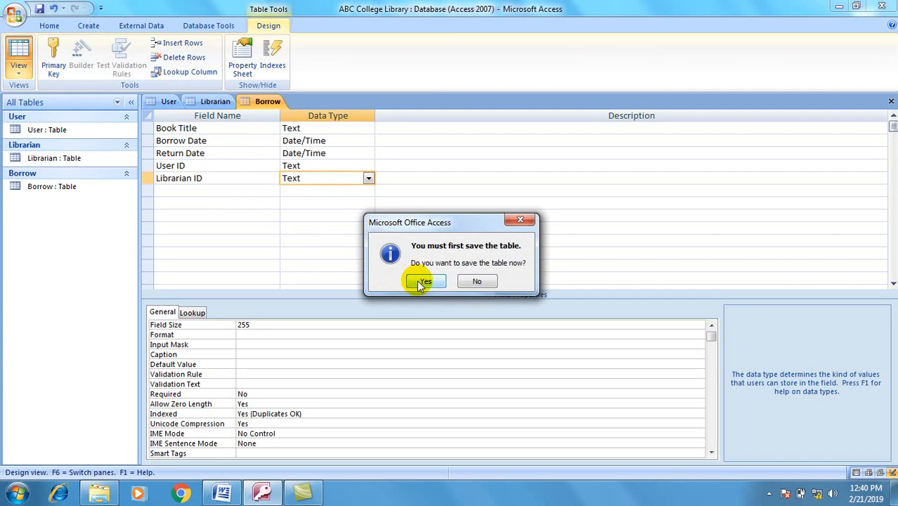
{"action": "left_click", "coordinate": [419, 284]}
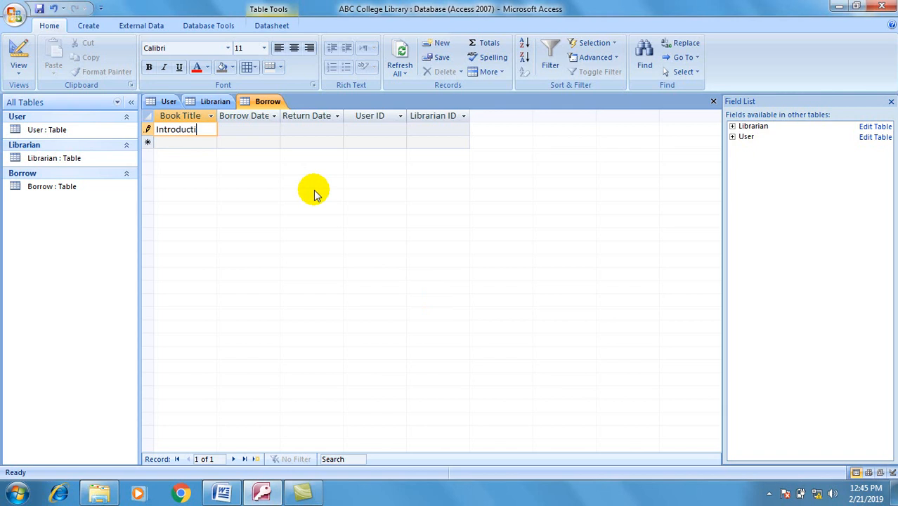
Step: Enter the loan Introduction to computer, 2/19/2019 to 2/22/2019, autofitting the Book Title column
{"action": "type", "text": "to computer"}
{"action": "key", "text": "Tab"}
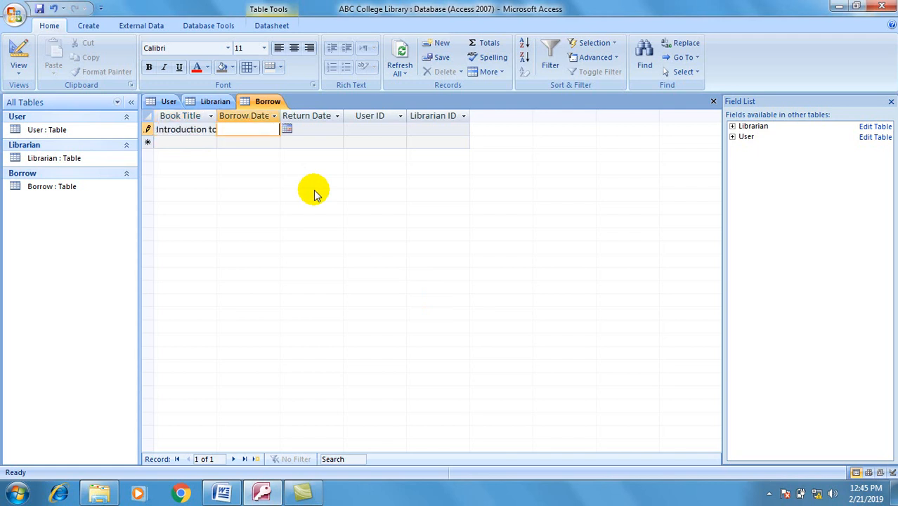
{"action": "double_click", "coordinate": [216, 115]}
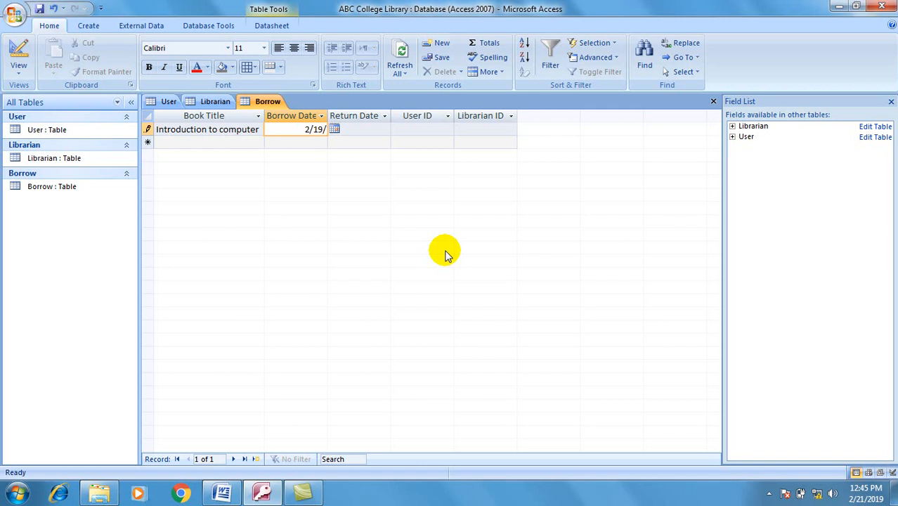
{"action": "type", "text": "2019"}
{"action": "key", "text": "Tab"}
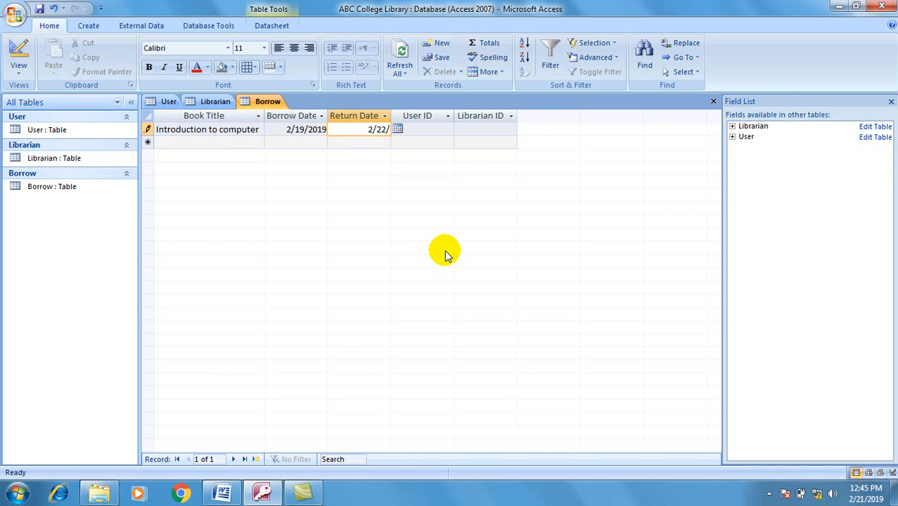
{"action": "type", "text": "2019"}
{"action": "key", "text": "Tab"}
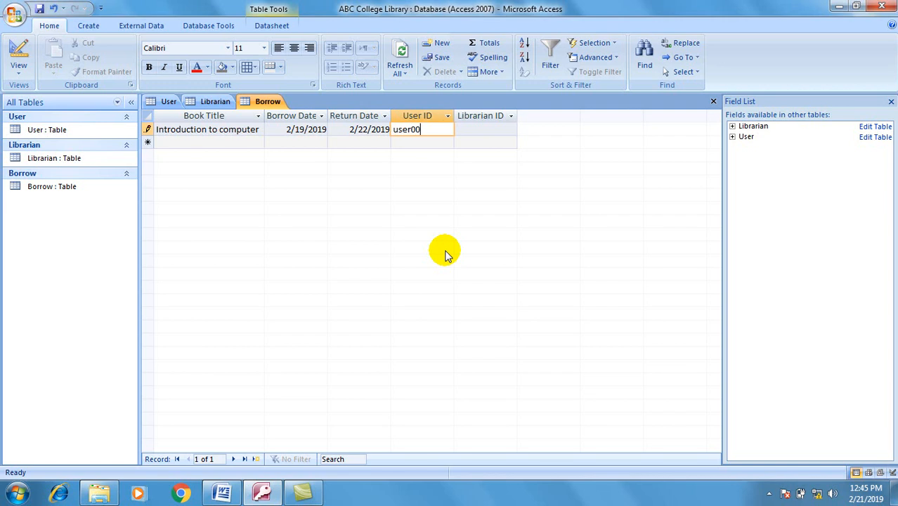
{"action": "key", "text": "Tab"}
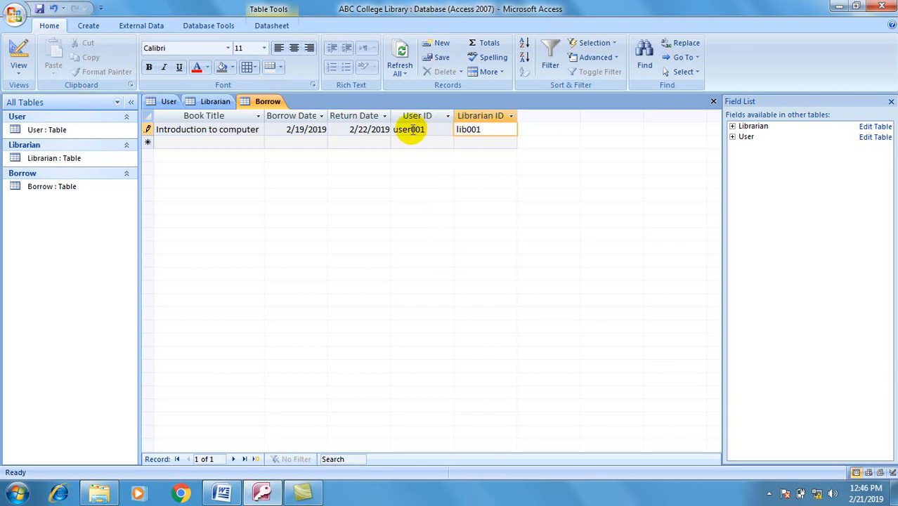
Step: Review the User and Borrow datasheets, ending on the Librarian datasheet with lib001 and lib002
{"action": "left_click", "coordinate": [167, 102]}
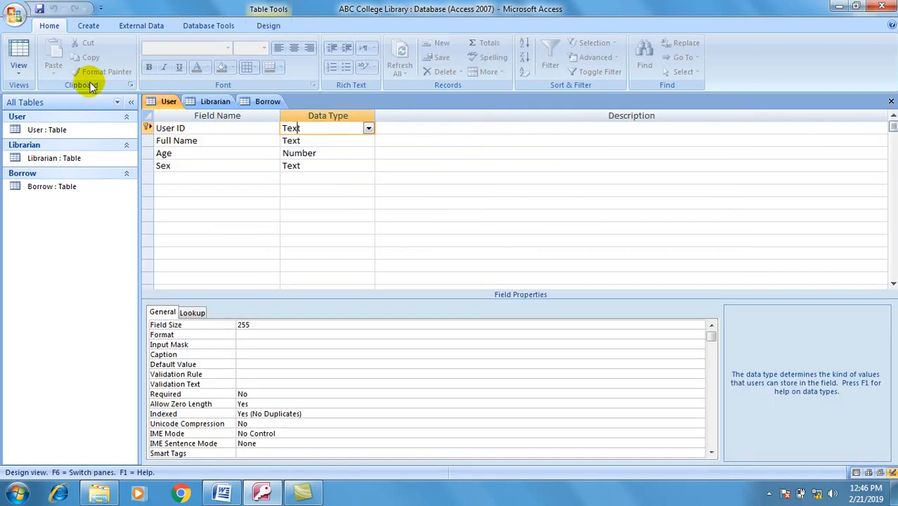
{"action": "left_click", "coordinate": [31, 58]}
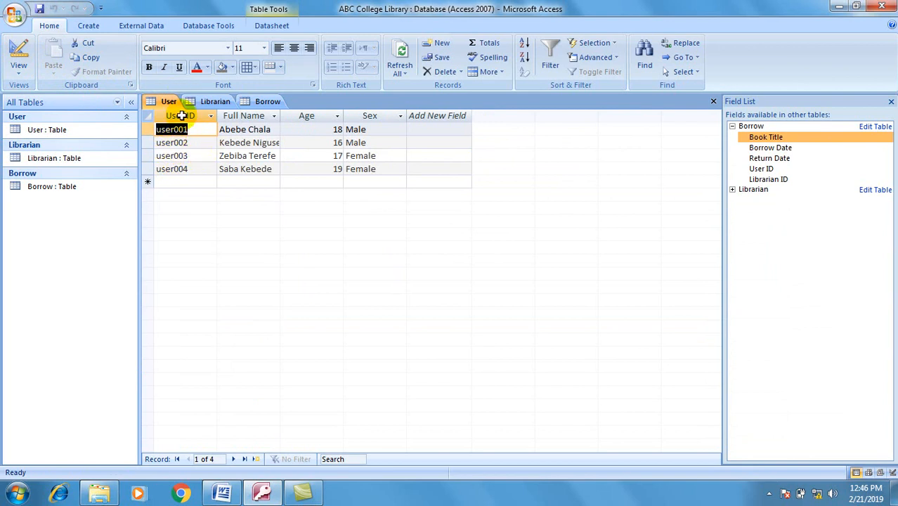
{"action": "left_click", "coordinate": [267, 102]}
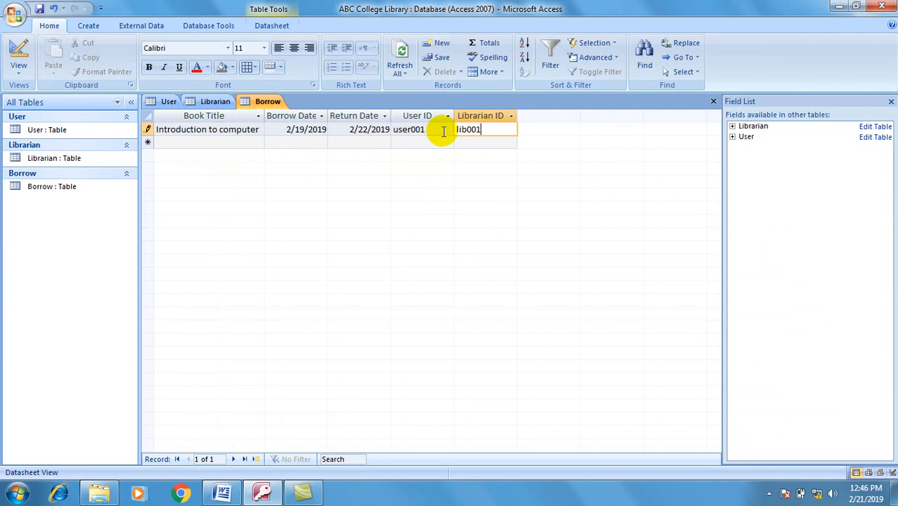
{"action": "left_click", "coordinate": [211, 101]}
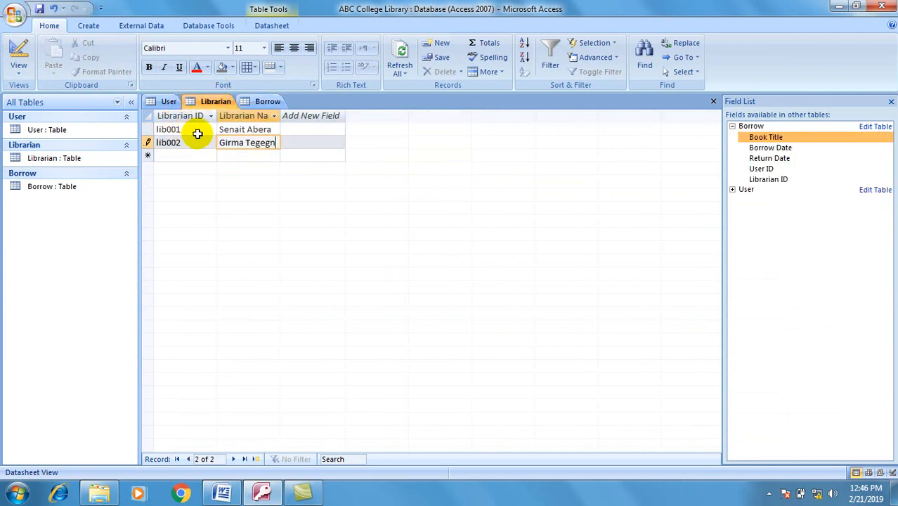
Step: Enter six loans into the Borrow datasheet, from Computer Network through Introduction to Accounting
{"action": "left_click", "coordinate": [266, 101]}
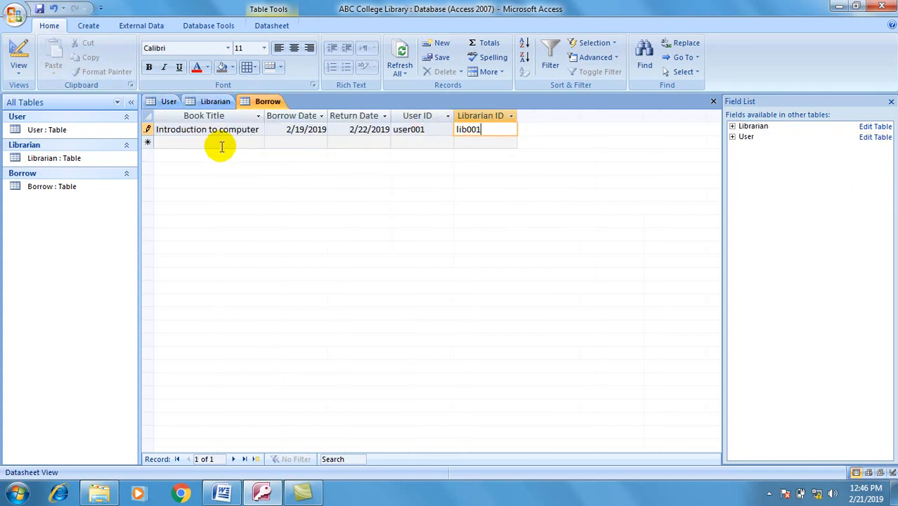
{"action": "left_click", "coordinate": [196, 142]}
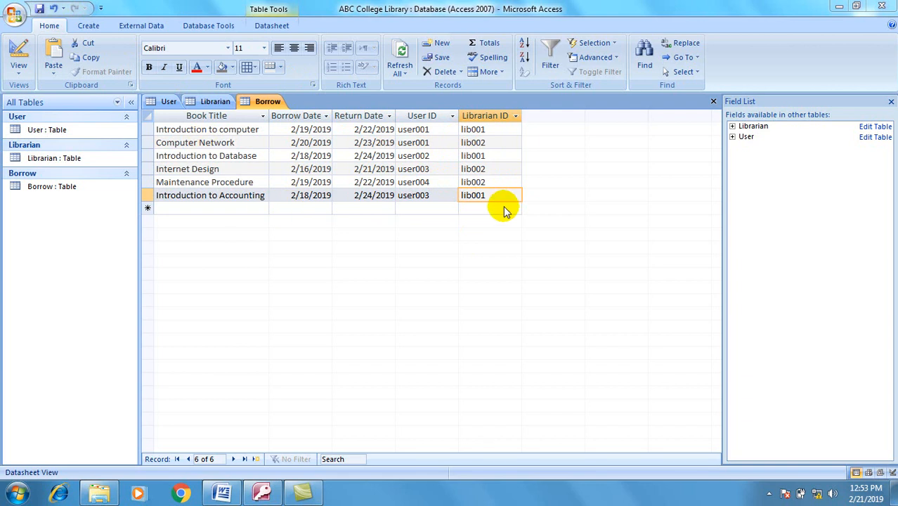
Step: Close the Borrow, Librarian and User tables, saving Borrow's layout changes
{"action": "left_click", "coordinate": [714, 102]}
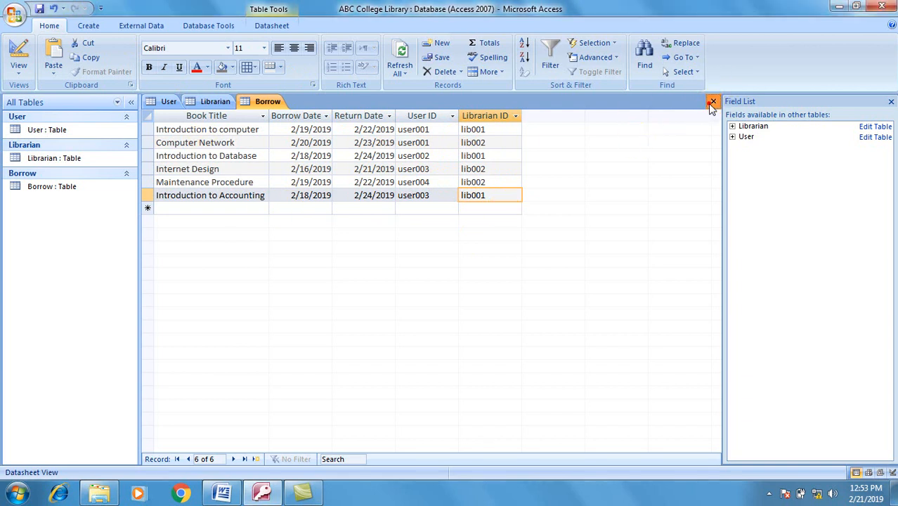
{"action": "left_click", "coordinate": [399, 279]}
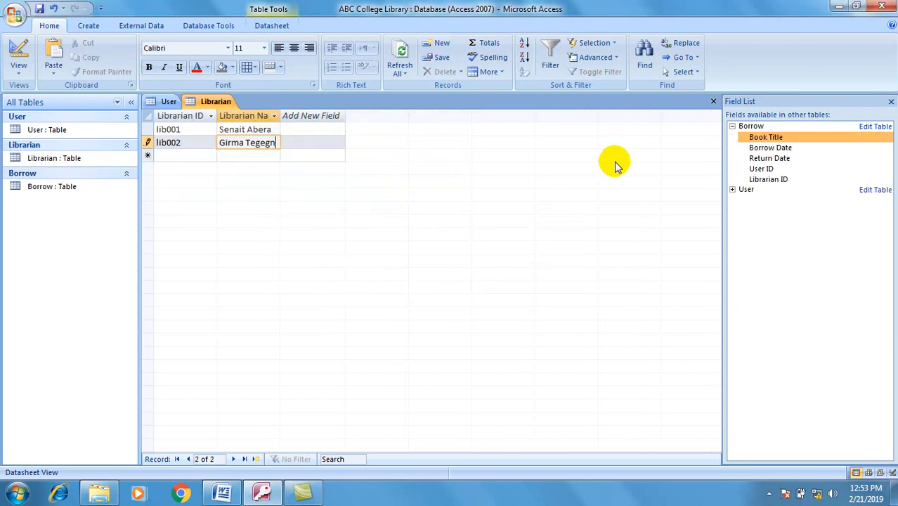
{"action": "left_click", "coordinate": [714, 102]}
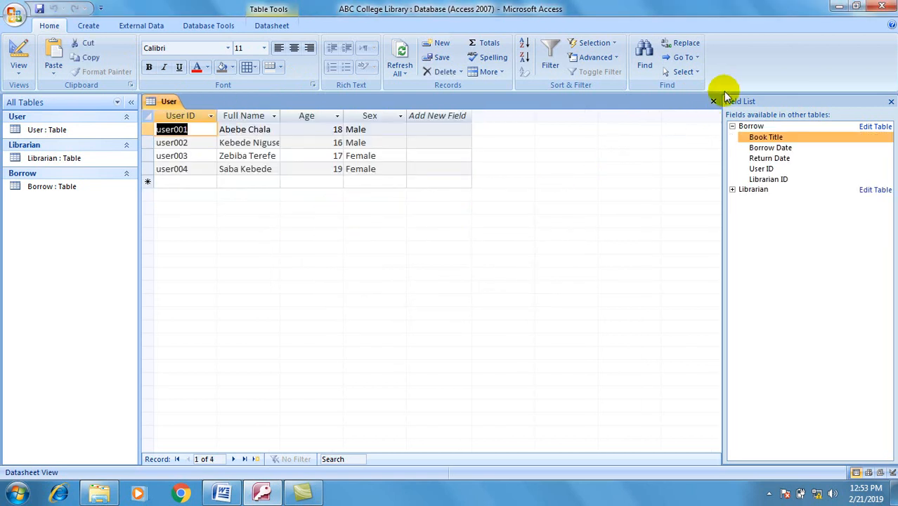
{"action": "left_click", "coordinate": [714, 102]}
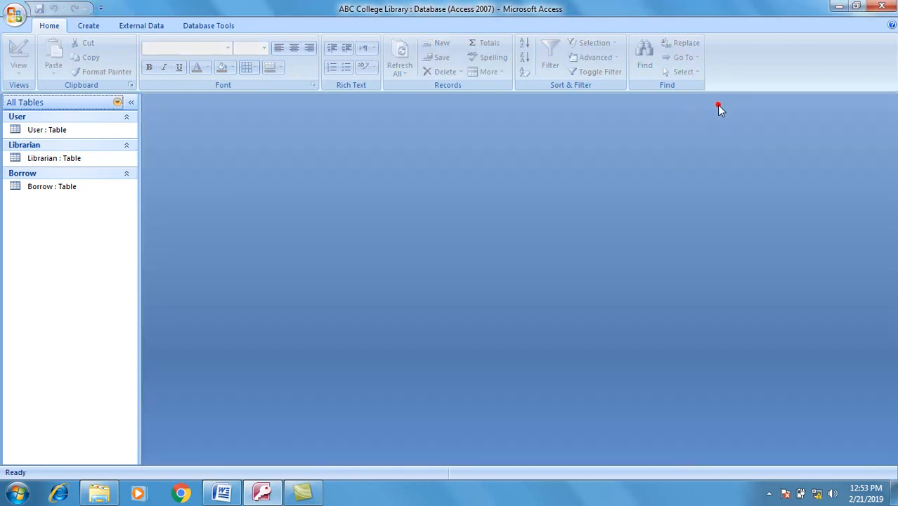
Step: Open the Relationships window and add the Borrow, Librarian and User tables
{"action": "left_click", "coordinate": [220, 29]}
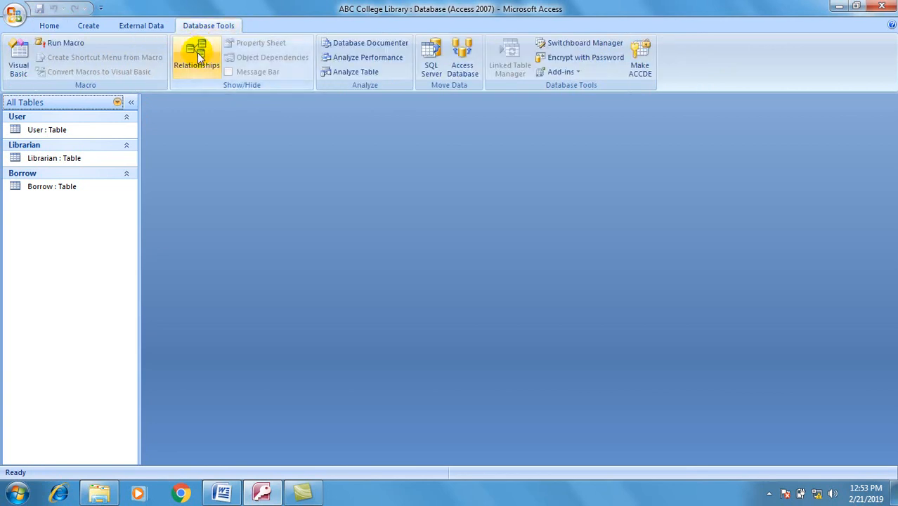
{"action": "left_click", "coordinate": [198, 55]}
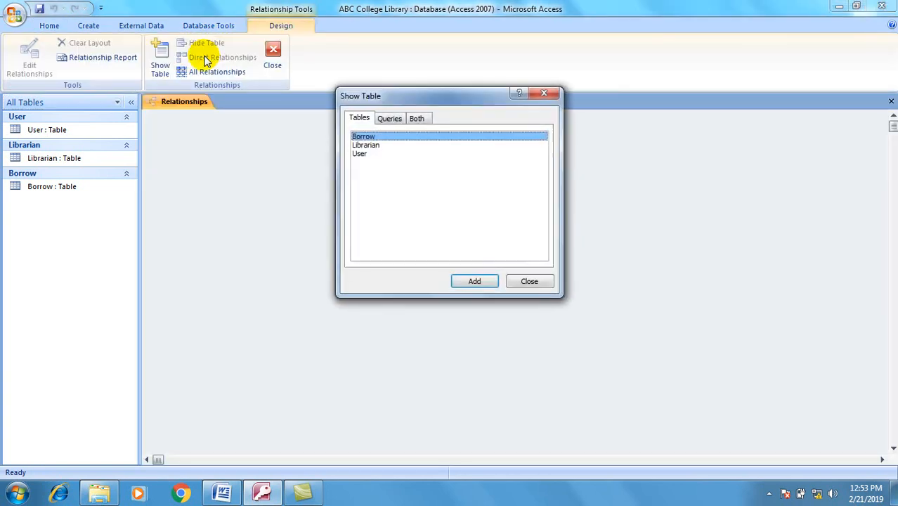
{"action": "left_click", "coordinate": [363, 178]}
{"action": "left_click", "coordinate": [355, 136], "text": "shift"}
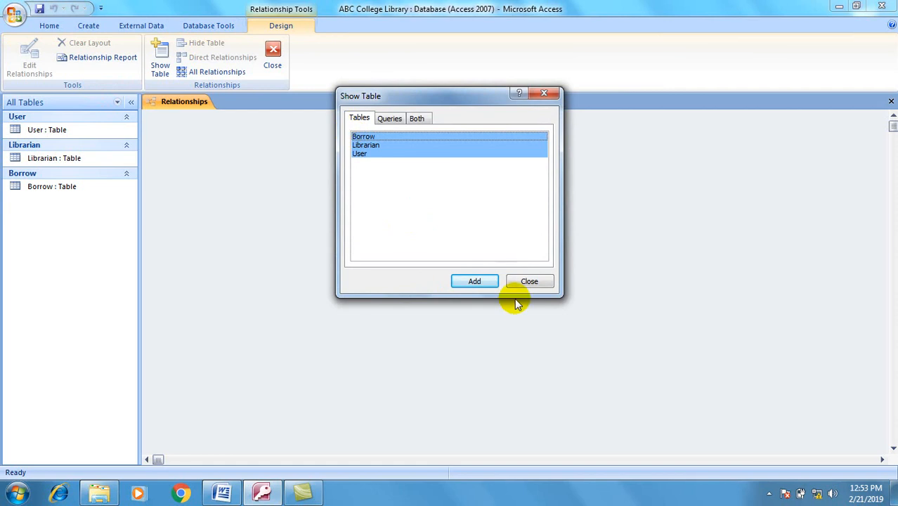
{"action": "left_click", "coordinate": [473, 282]}
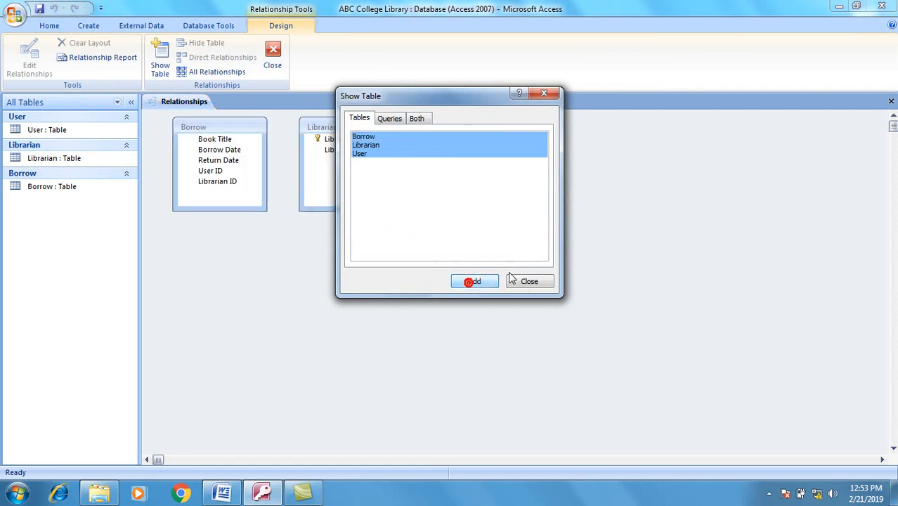
{"action": "left_click", "coordinate": [531, 281]}
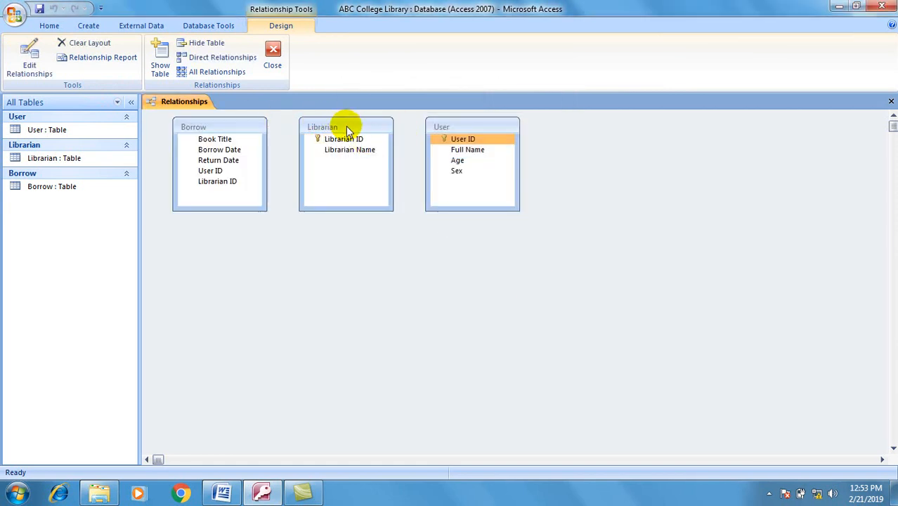
Step: Place User left and Librarian right of Borrow, then drag User ID onto Borrow's User ID
{"action": "left_click_drag", "start_coordinate": [241, 127], "coordinate": [426, 237]}
{"action": "left_click_drag", "start_coordinate": [484, 127], "coordinate": [261, 211]}
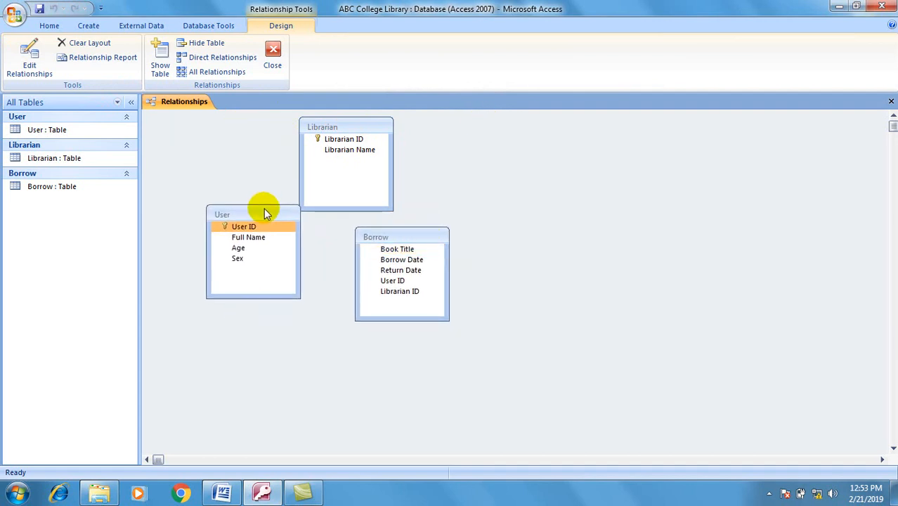
{"action": "left_click", "coordinate": [363, 125]}
{"action": "left_click_drag", "start_coordinate": [365, 125], "coordinate": [581, 201]}
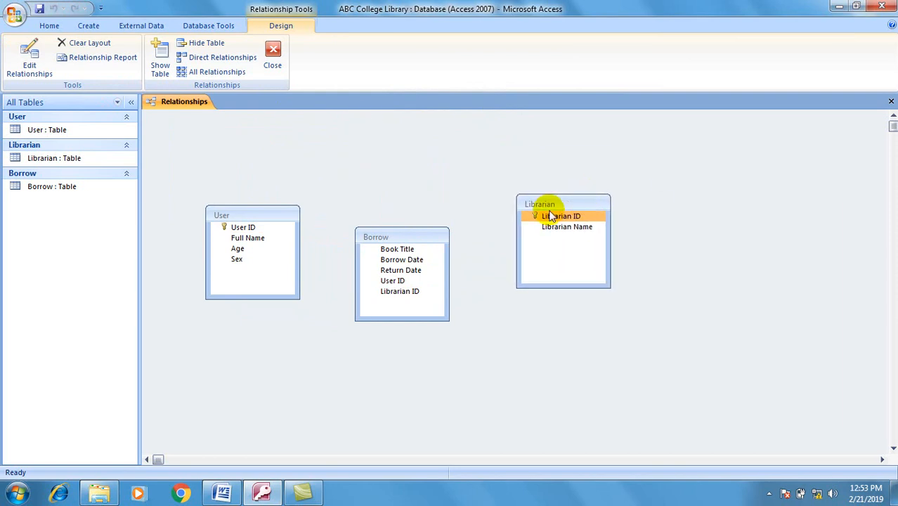
{"action": "left_click_drag", "start_coordinate": [383, 237], "coordinate": [412, 261]}
{"action": "left_click", "coordinate": [258, 222]}
{"action": "left_click_drag", "start_coordinate": [257, 214], "coordinate": [283, 188]}
{"action": "left_click", "coordinate": [571, 217]}
{"action": "left_click_drag", "start_coordinate": [578, 200], "coordinate": [597, 195]}
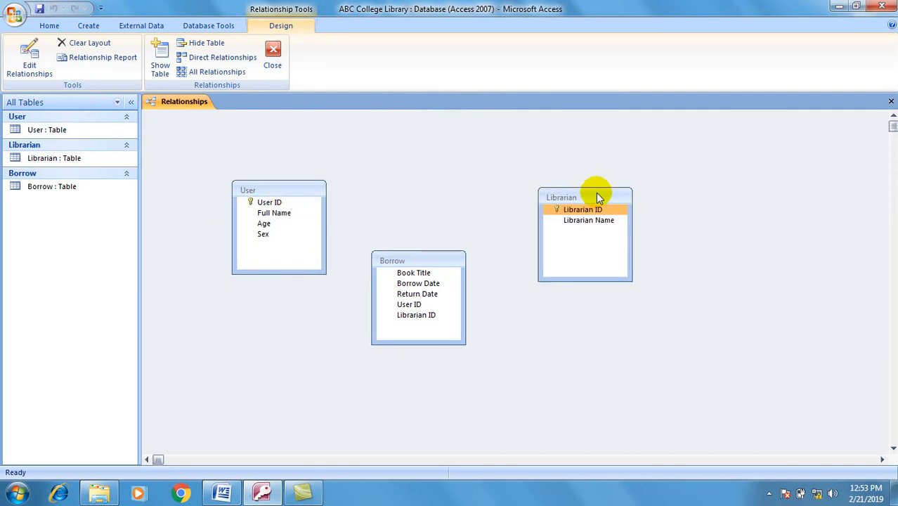
{"action": "left_click_drag", "start_coordinate": [443, 253], "coordinate": [453, 256]}
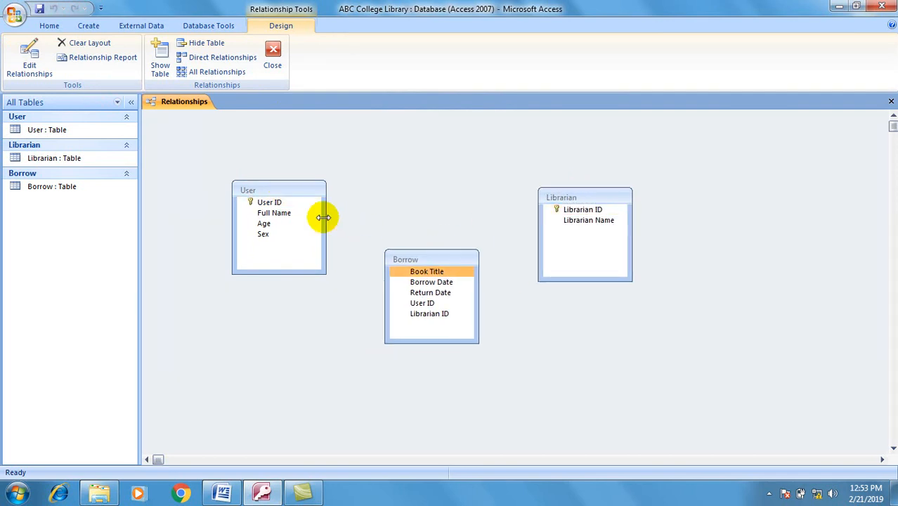
{"action": "left_click_drag", "start_coordinate": [268, 202], "coordinate": [416, 305]}
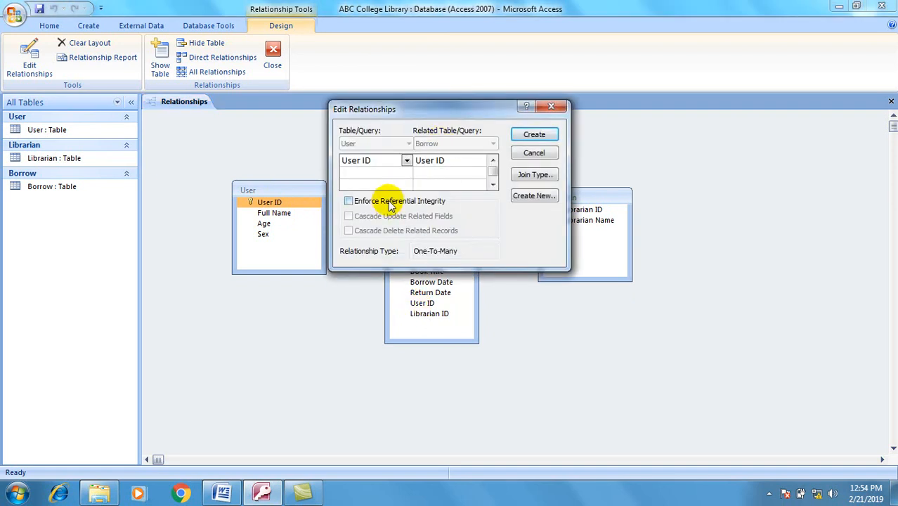
Step: Create enforced one-to-many links on User ID (User to Borrow) and Librarian ID (Librarian to Borrow)
{"action": "left_click", "coordinate": [362, 201]}
{"action": "left_click", "coordinate": [533, 134]}
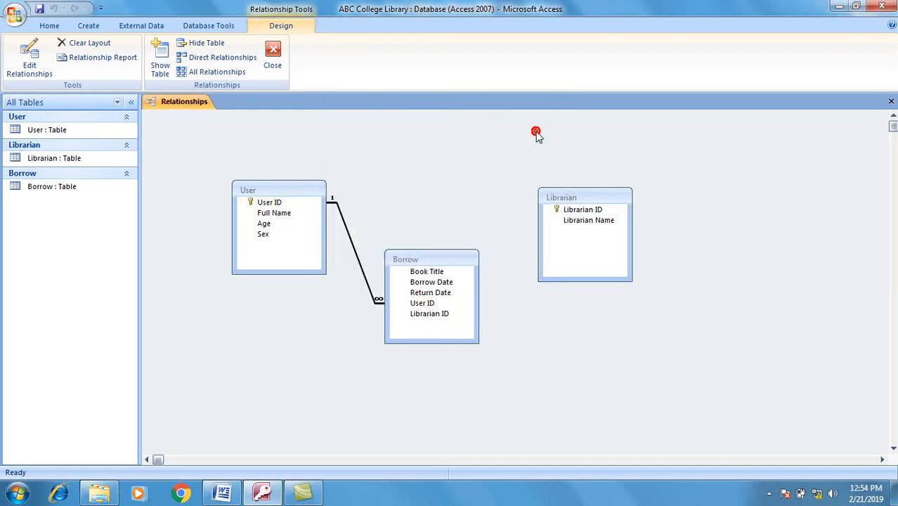
{"action": "left_click", "coordinate": [575, 211]}
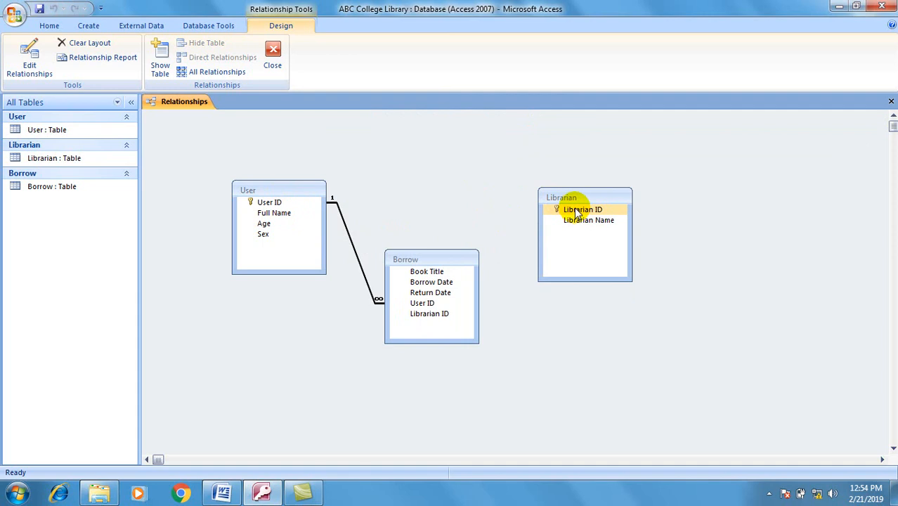
{"action": "left_click_drag", "start_coordinate": [575, 212], "coordinate": [426, 316]}
{"action": "left_click", "coordinate": [426, 202]}
{"action": "left_click", "coordinate": [544, 135]}
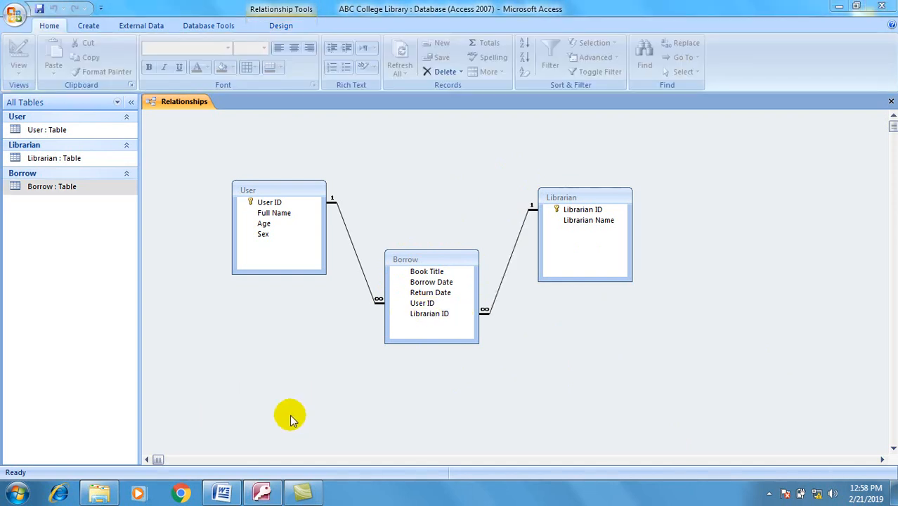
{"action": "left_click", "coordinate": [222, 494]}
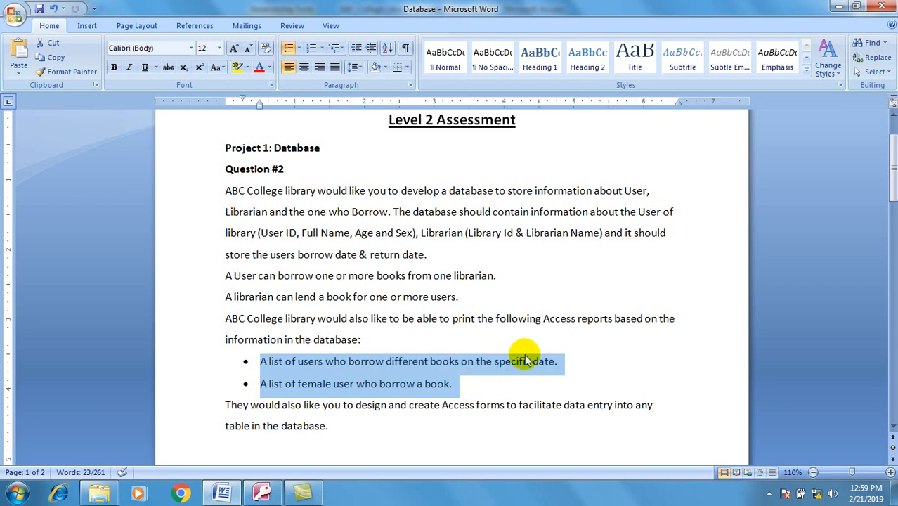
{"action": "left_click", "coordinate": [837, 8]}
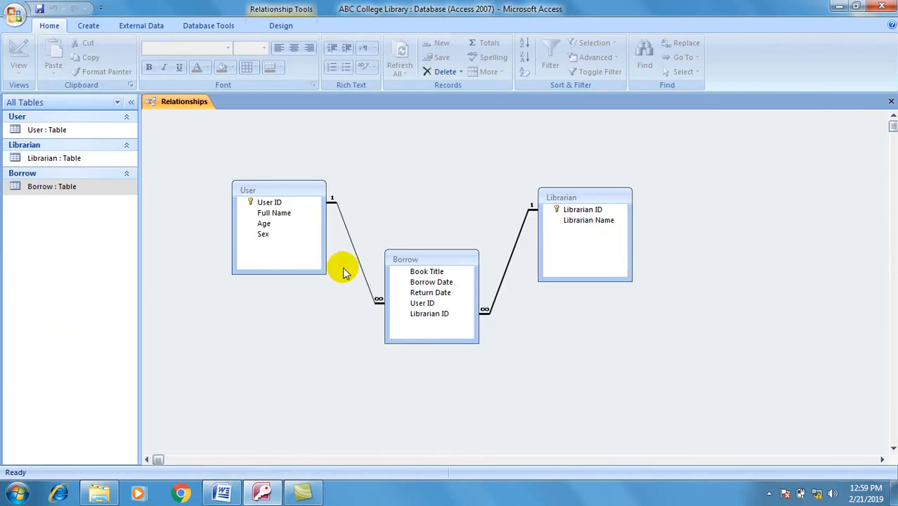
Step: Open a new Query Design and add the Borrow, Librarian and User tables
{"action": "left_click", "coordinate": [89, 29]}
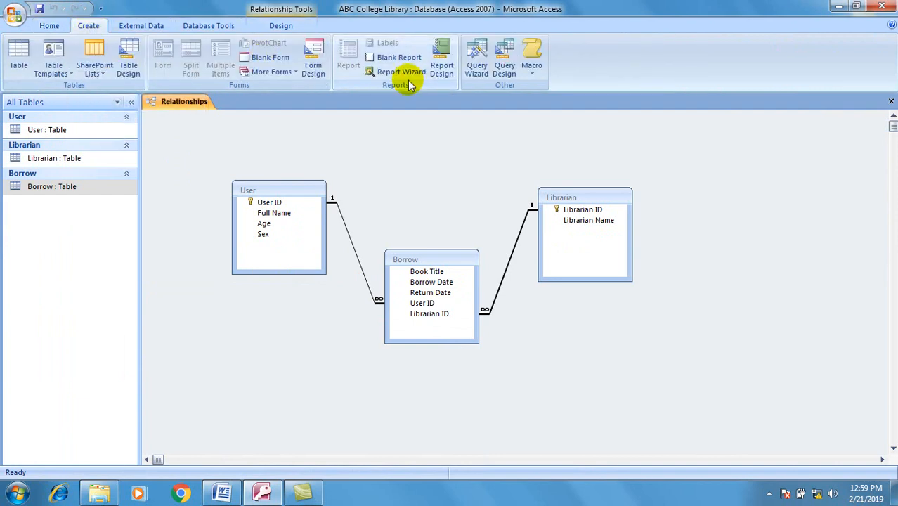
{"action": "left_click", "coordinate": [505, 71]}
{"action": "left_click_drag", "start_coordinate": [410, 366], "coordinate": [359, 270]}
{"action": "left_click", "coordinate": [475, 466]}
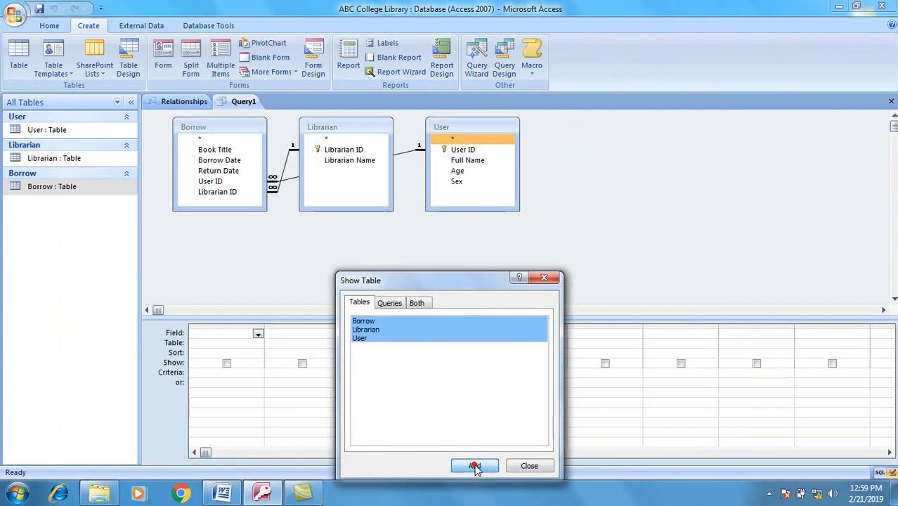
{"action": "left_click", "coordinate": [531, 466]}
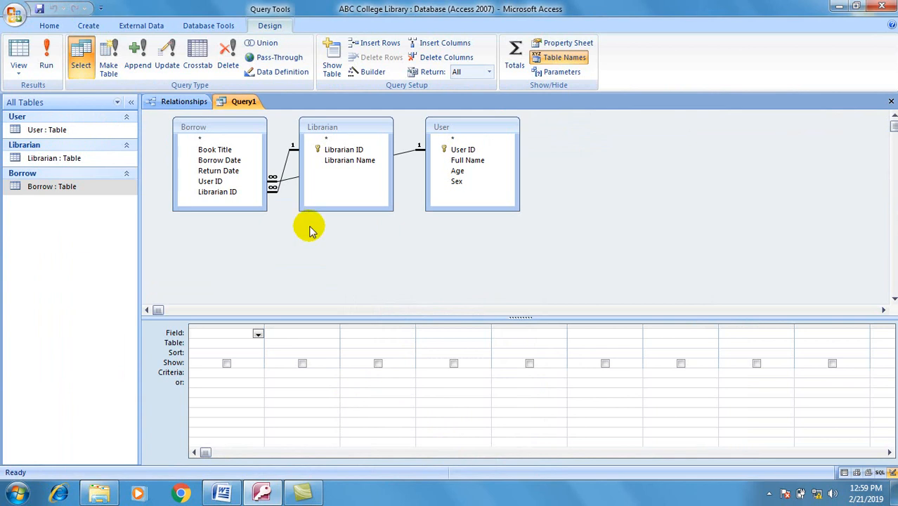
Step: Add Full Name, Book Title, Borrow Date and Return Date to the query grid
{"action": "left_click", "coordinate": [455, 171]}
{"action": "left_click", "coordinate": [461, 161]}
{"action": "left_click_drag", "start_coordinate": [460, 163], "coordinate": [212, 330]}
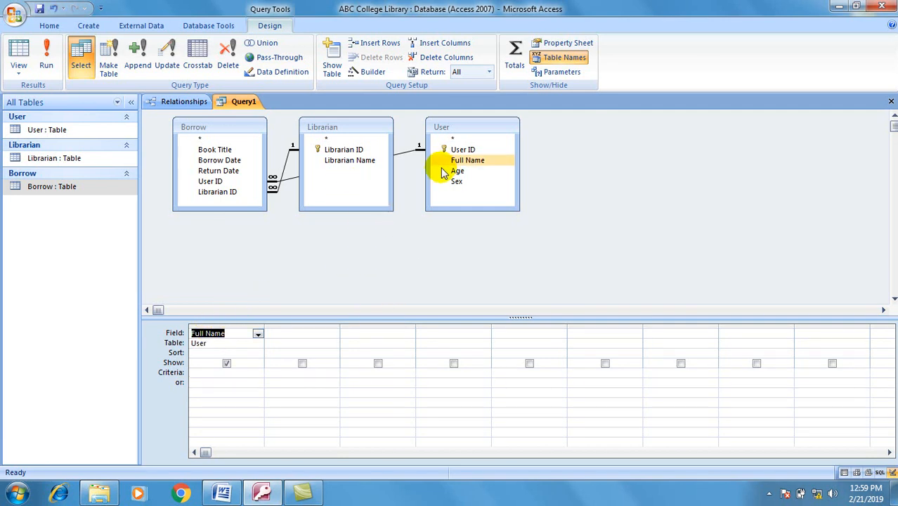
{"action": "left_click_drag", "start_coordinate": [220, 149], "coordinate": [285, 336]}
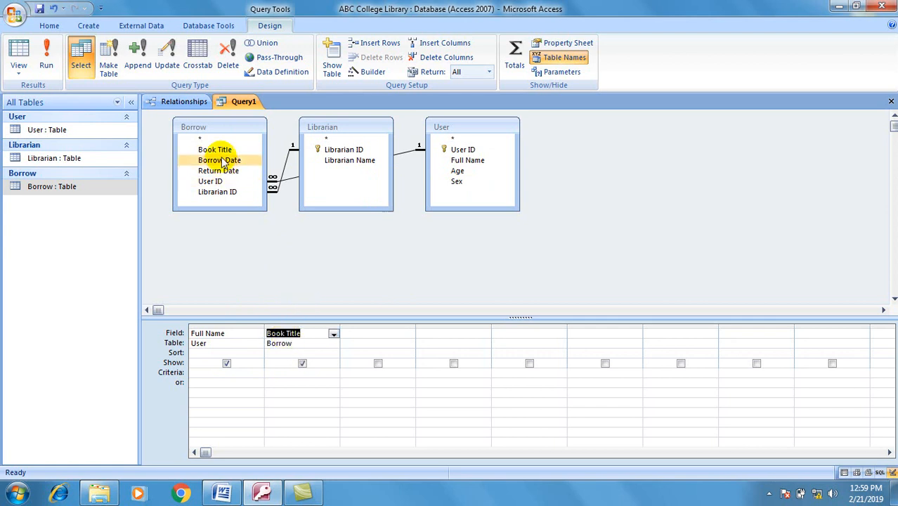
{"action": "left_click_drag", "start_coordinate": [222, 162], "coordinate": [357, 337]}
{"action": "left_click", "coordinate": [234, 183]}
{"action": "left_click_drag", "start_coordinate": [230, 172], "coordinate": [453, 336]}
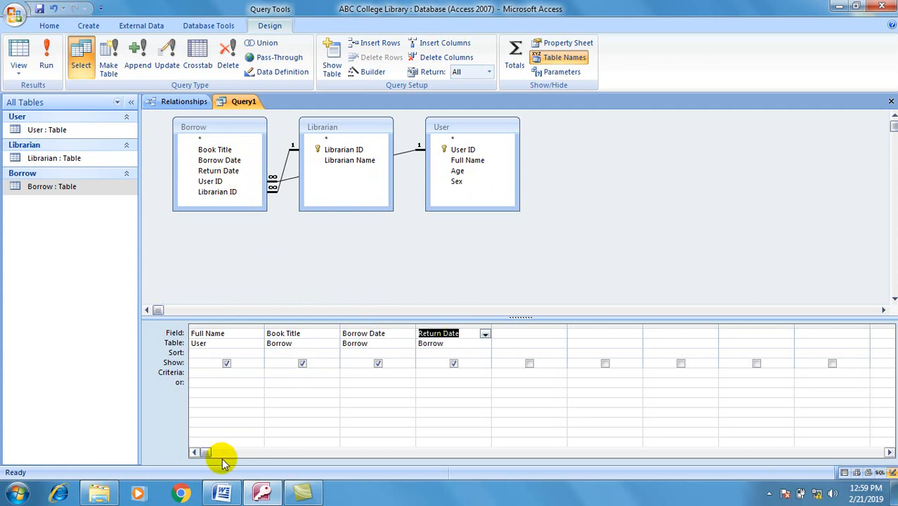
Step: Set the Borrow Date criterion to 2/19/2019 and run the query
{"action": "left_click", "coordinate": [364, 373]}
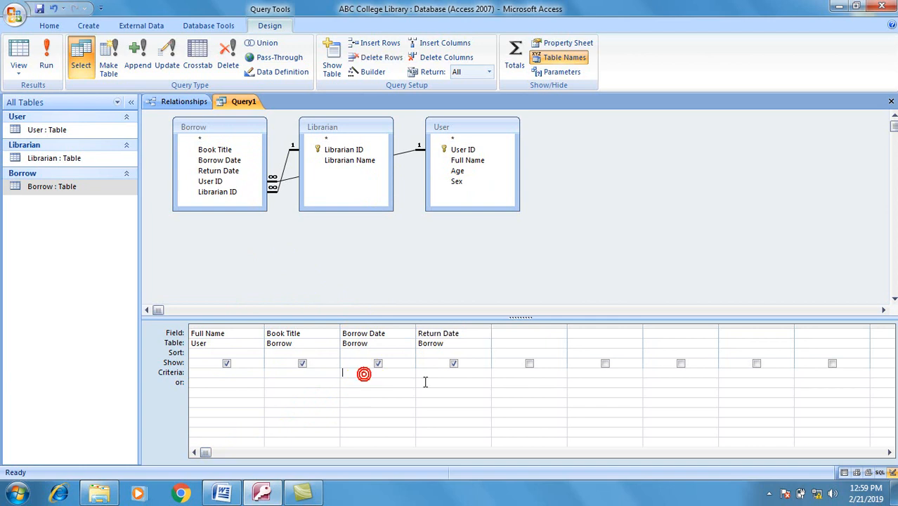
{"action": "type", "text": "2/19/2019"}
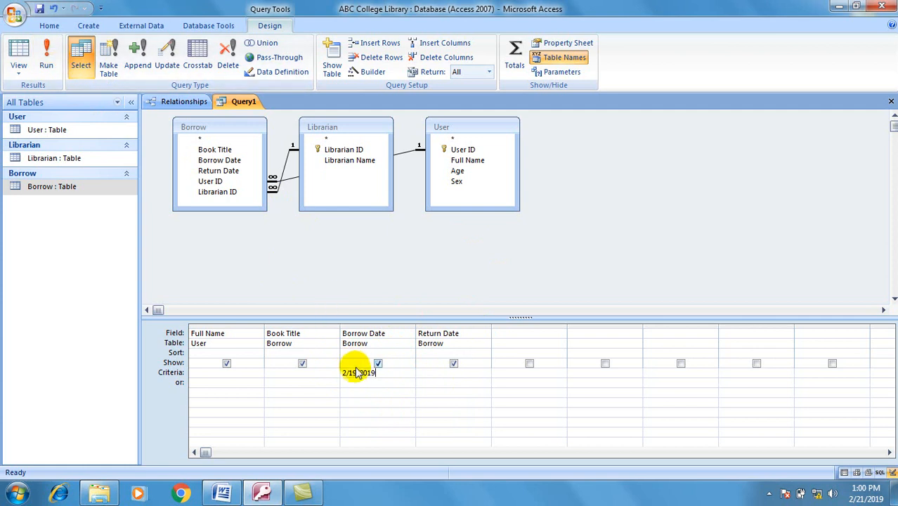
{"action": "left_click", "coordinate": [45, 57]}
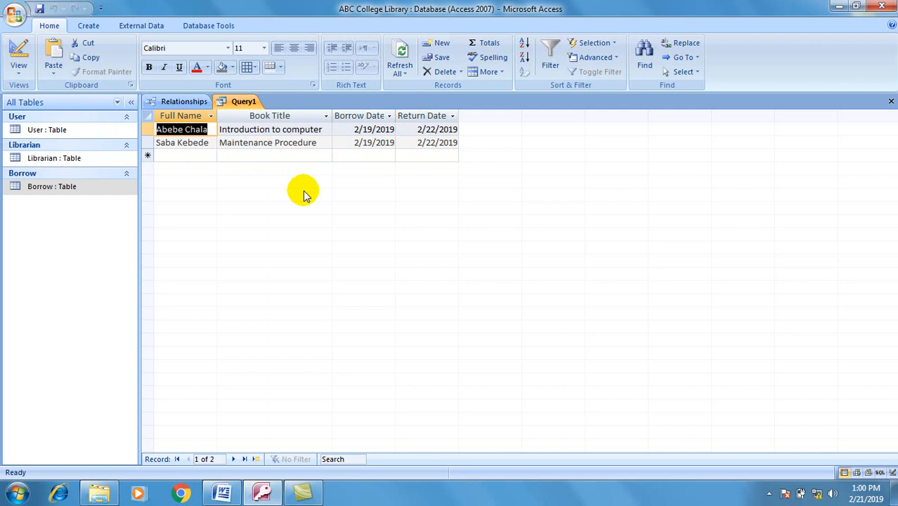
Step: Save the query as 'Users who borrow book on 2/19/2019' and widen the navigation pane
{"action": "key", "text": "ctrl+s"}
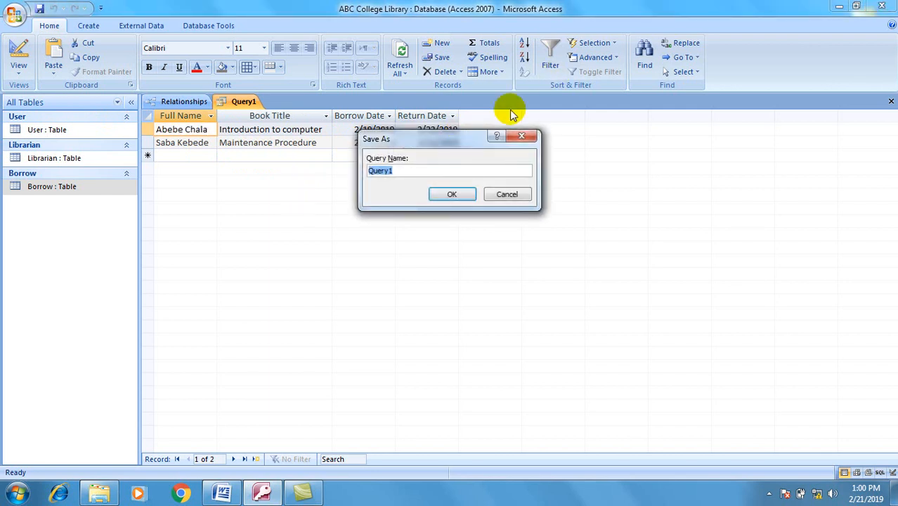
{"action": "left_click_drag", "start_coordinate": [467, 133], "coordinate": [451, 205]}
{"action": "key", "text": "BackSpace"}
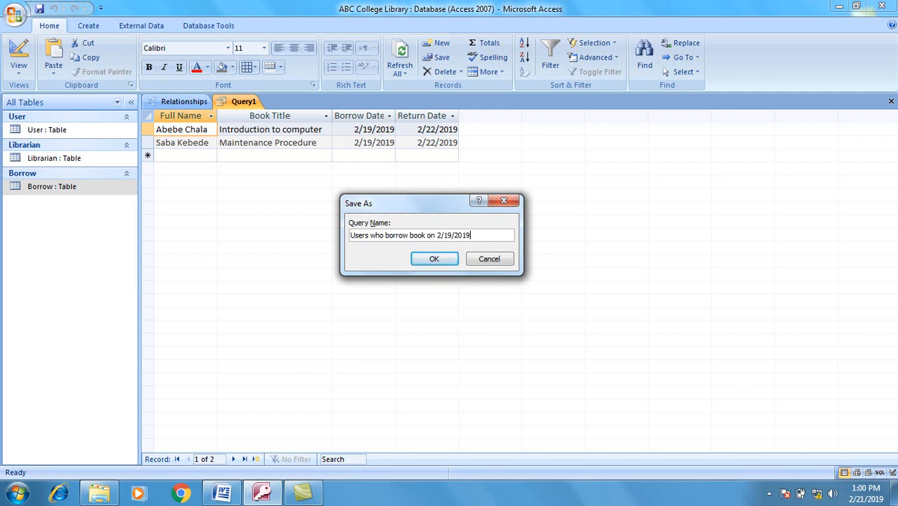
{"action": "left_click", "coordinate": [435, 259]}
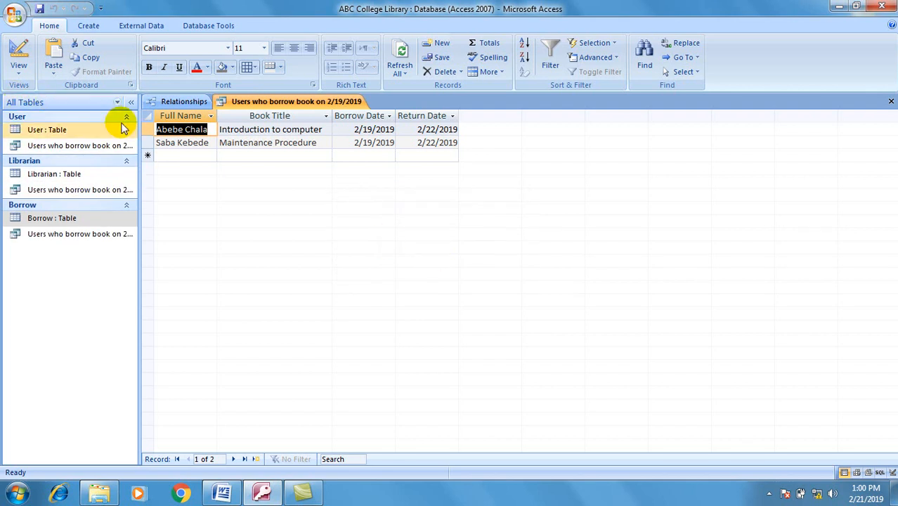
{"action": "left_click_drag", "start_coordinate": [140, 128], "coordinate": [171, 125]}
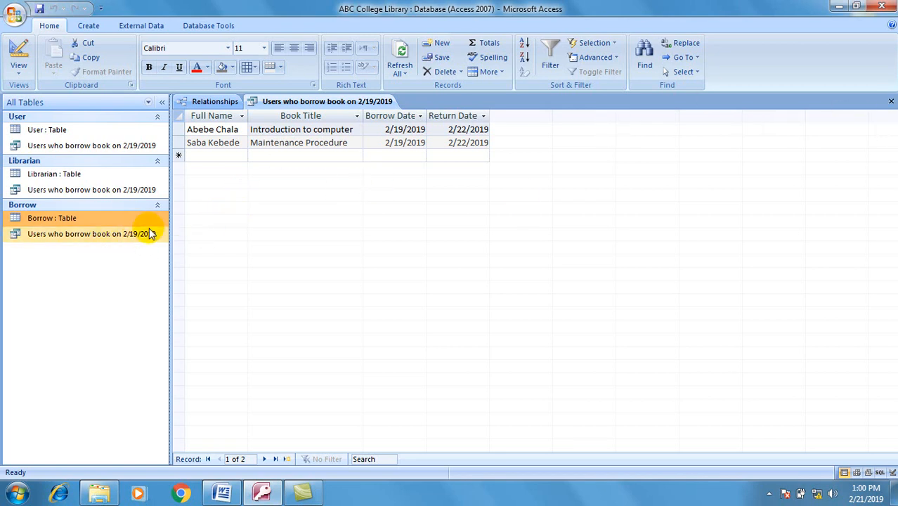
Step: Close the saved query and start another Query Design with Borrow, Librarian and User added
{"action": "left_click", "coordinate": [891, 102]}
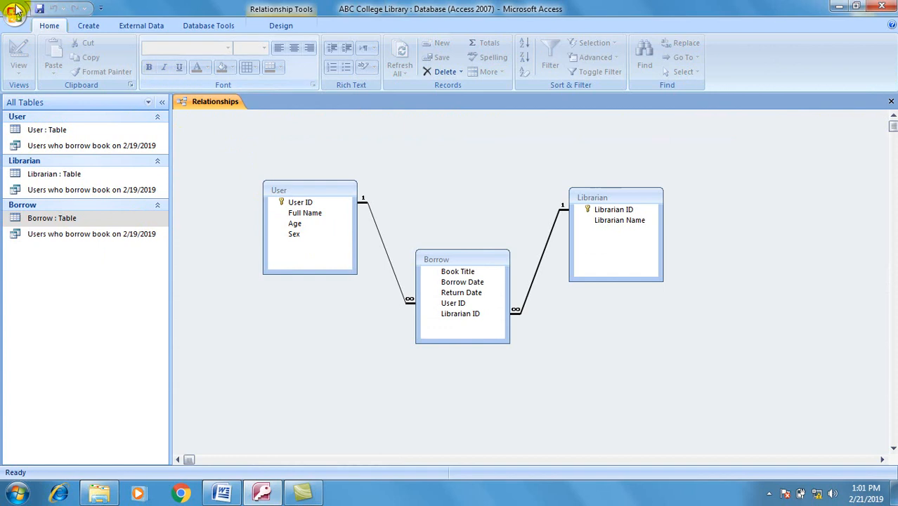
{"action": "left_click", "coordinate": [88, 25]}
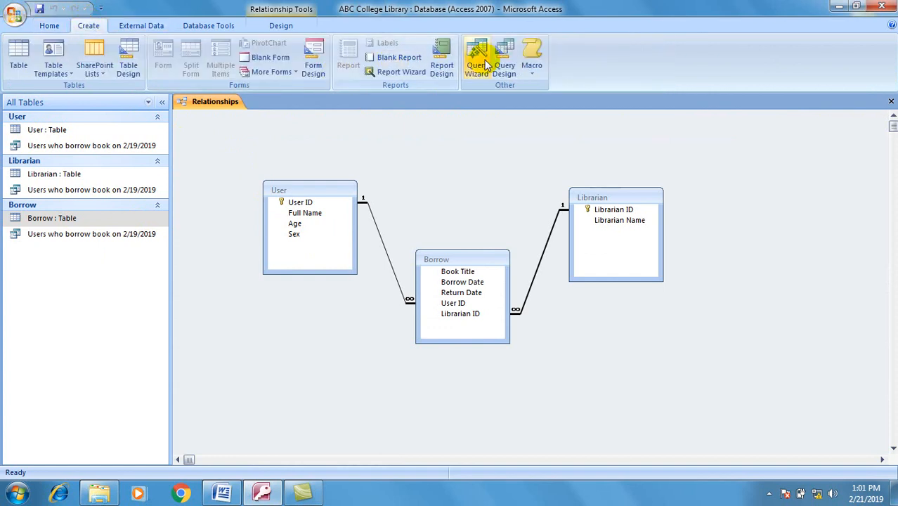
{"action": "left_click", "coordinate": [507, 69]}
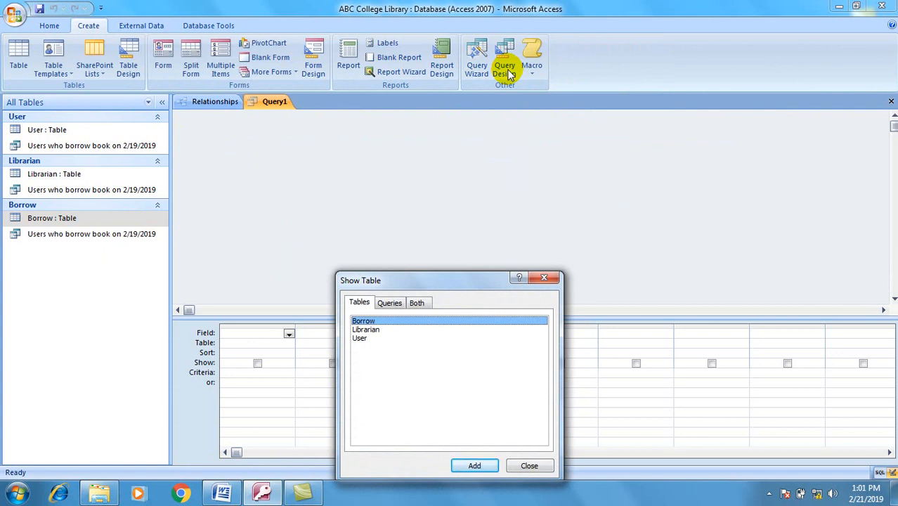
{"action": "left_click", "coordinate": [451, 388]}
{"action": "left_click", "coordinate": [385, 321], "text": "shift"}
{"action": "left_click", "coordinate": [478, 465]}
{"action": "left_click", "coordinate": [529, 467]}
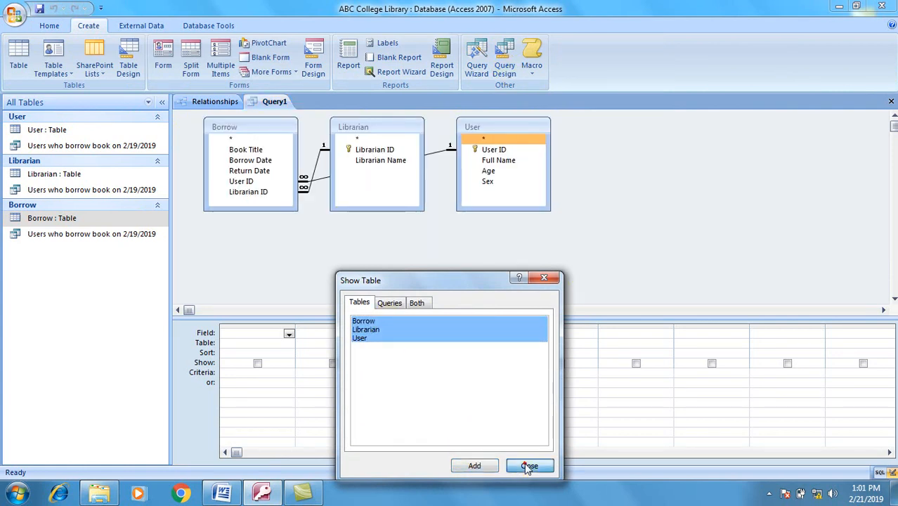
{"action": "left_click", "coordinate": [657, 247]}
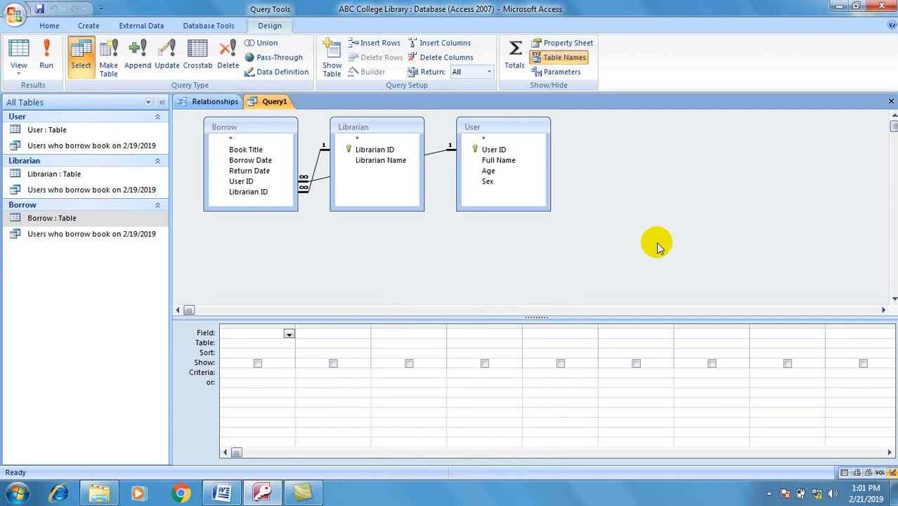
Step: Add Full Name, Book Title, Borrow Date, Return Date and Sex to the query grid
{"action": "left_click_drag", "start_coordinate": [488, 160], "coordinate": [256, 332]}
{"action": "left_click", "coordinate": [251, 171]}
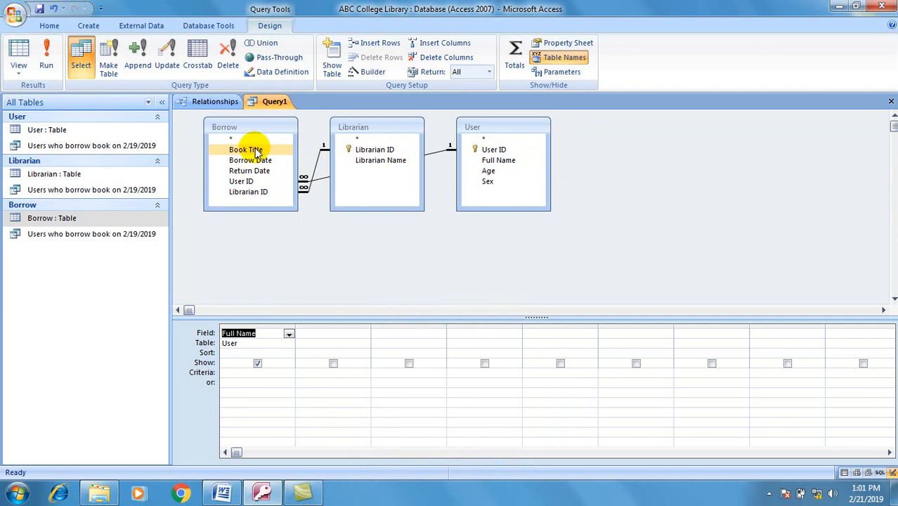
{"action": "left_click_drag", "start_coordinate": [255, 150], "coordinate": [311, 336]}
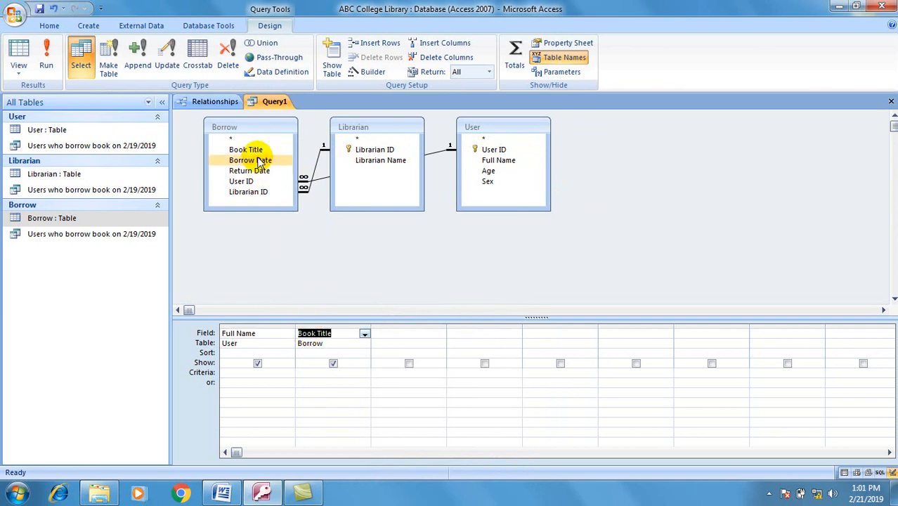
{"action": "left_click_drag", "start_coordinate": [259, 161], "coordinate": [420, 336]}
{"action": "left_click_drag", "start_coordinate": [247, 174], "coordinate": [515, 334]}
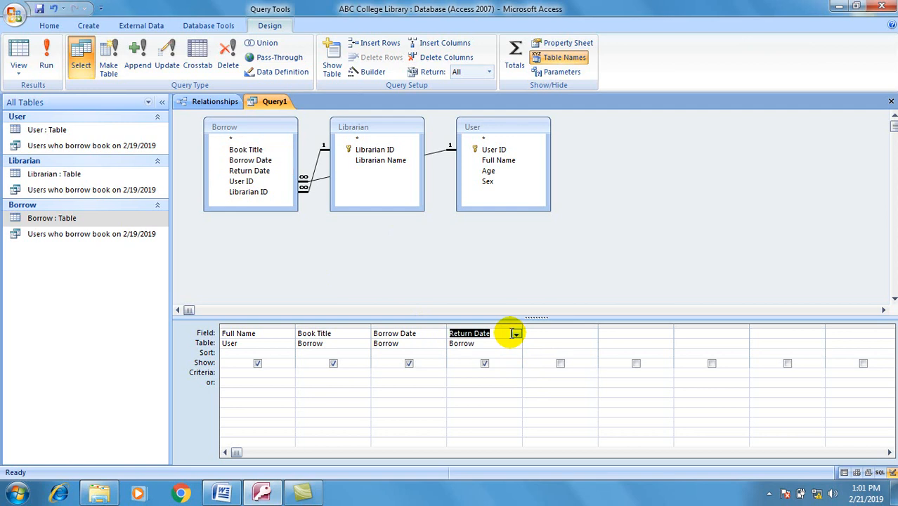
{"action": "left_click", "coordinate": [491, 183]}
{"action": "left_click_drag", "start_coordinate": [491, 182], "coordinate": [548, 335]}
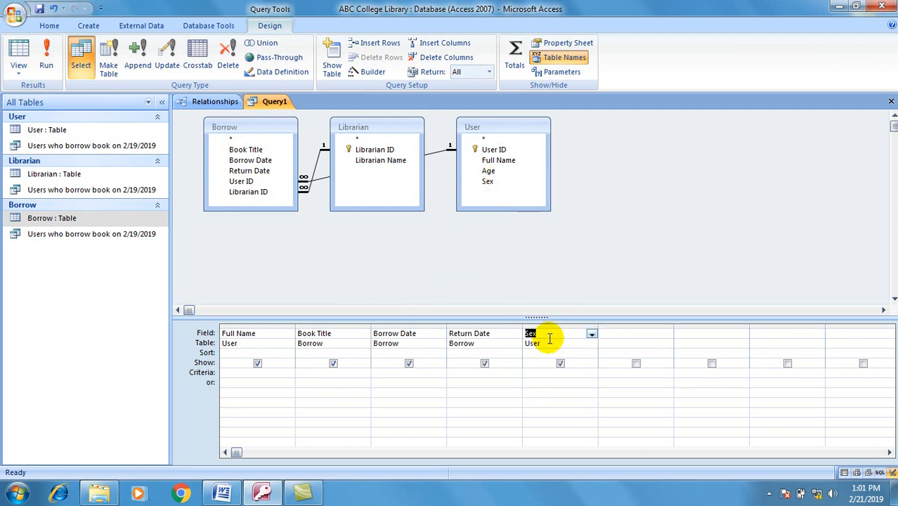
Step: Set the Sex criterion to Female, hide the Sex column, and run the query
{"action": "left_click", "coordinate": [539, 373]}
{"action": "type", "text": "Female"}
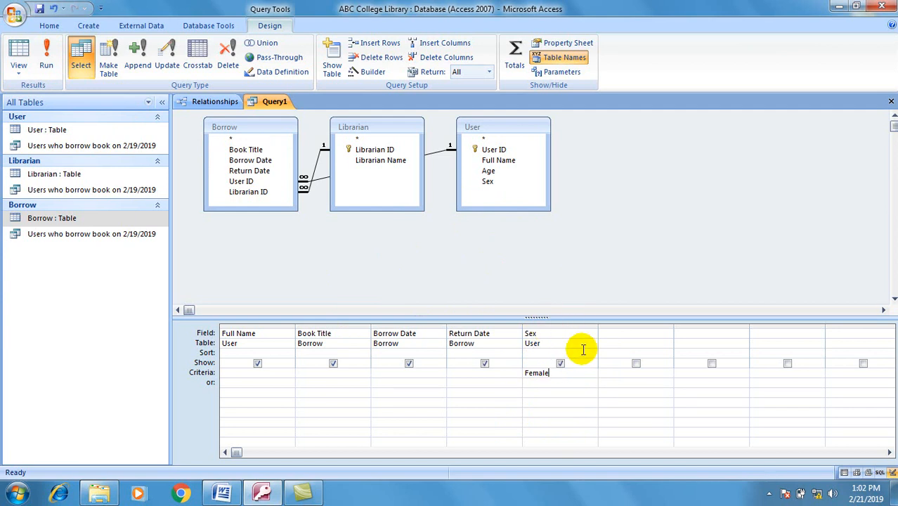
{"action": "left_click", "coordinate": [561, 364]}
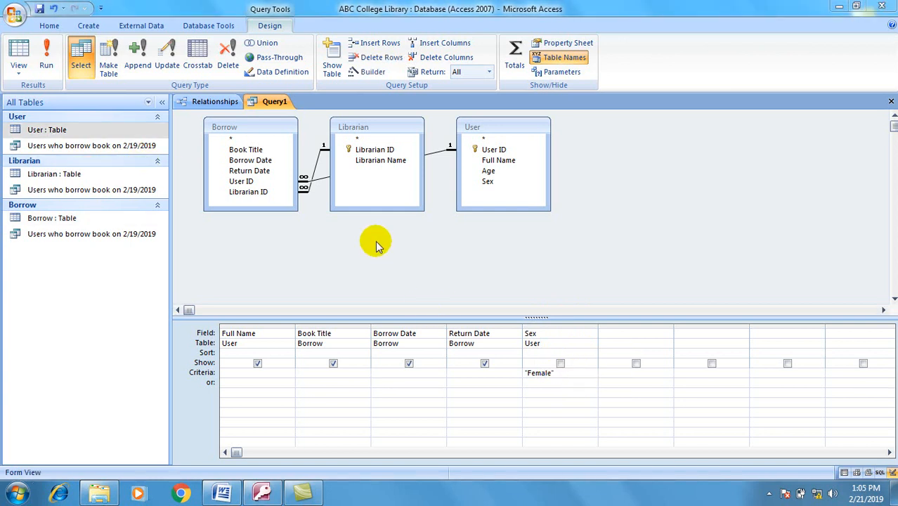
{"action": "left_click", "coordinate": [48, 64]}
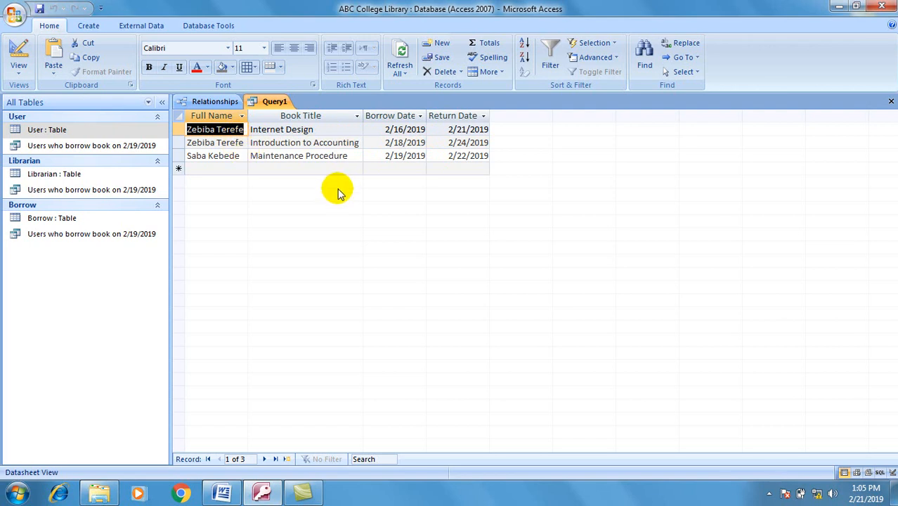
Step: Save the new female borrowers query as 'Female Users' in place of the default Query1
{"action": "key", "text": "ctrl+s"}
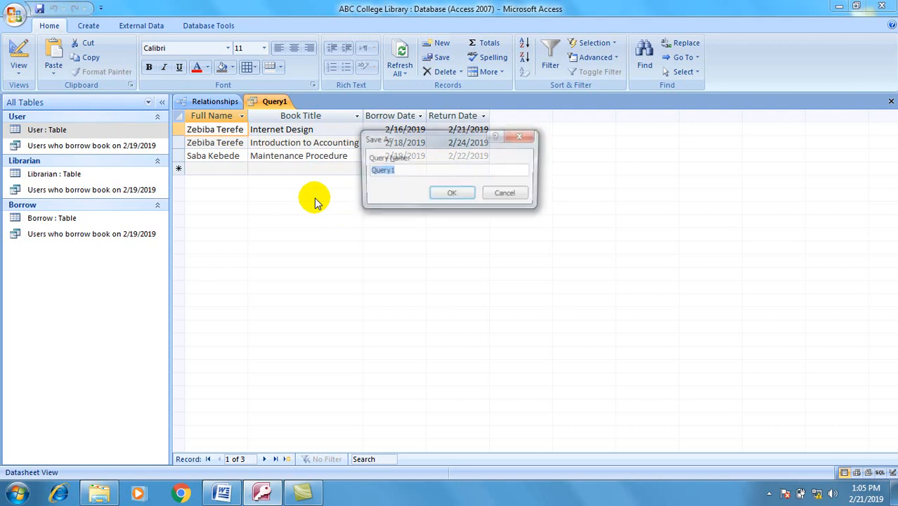
{"action": "left_click_drag", "start_coordinate": [415, 139], "coordinate": [385, 205]}
{"action": "key", "text": "BackSpace"}
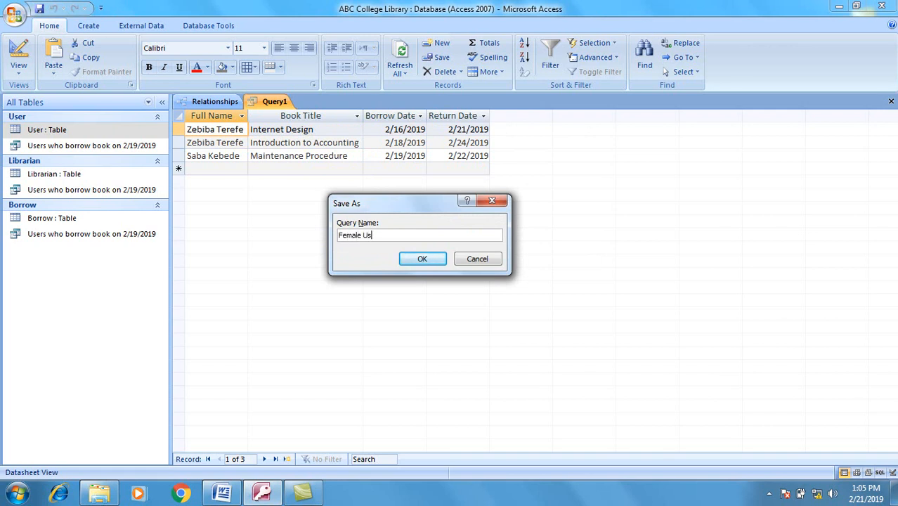
{"action": "key", "text": "Return"}
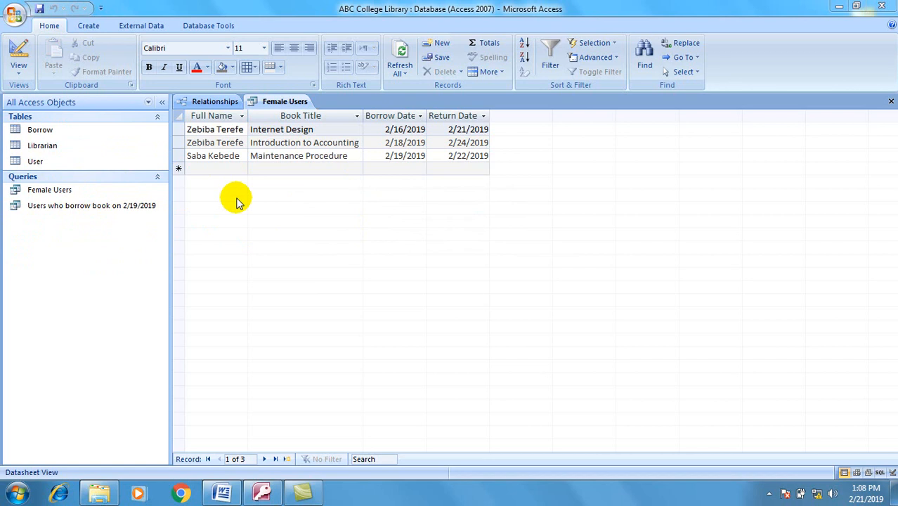
Step: Run the Report Wizard on Female Users with all four fields, default grouping and layout, and Concourse style
{"action": "left_click", "coordinate": [89, 26]}
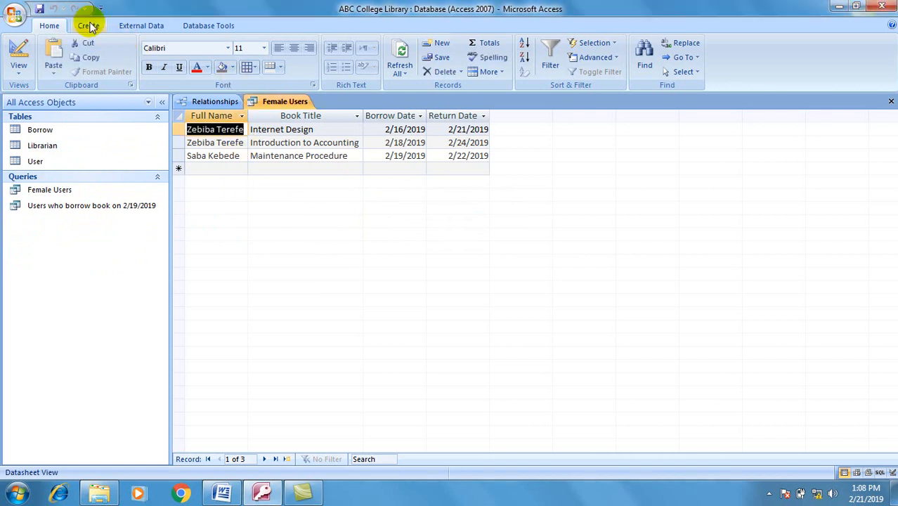
{"action": "left_click", "coordinate": [90, 26]}
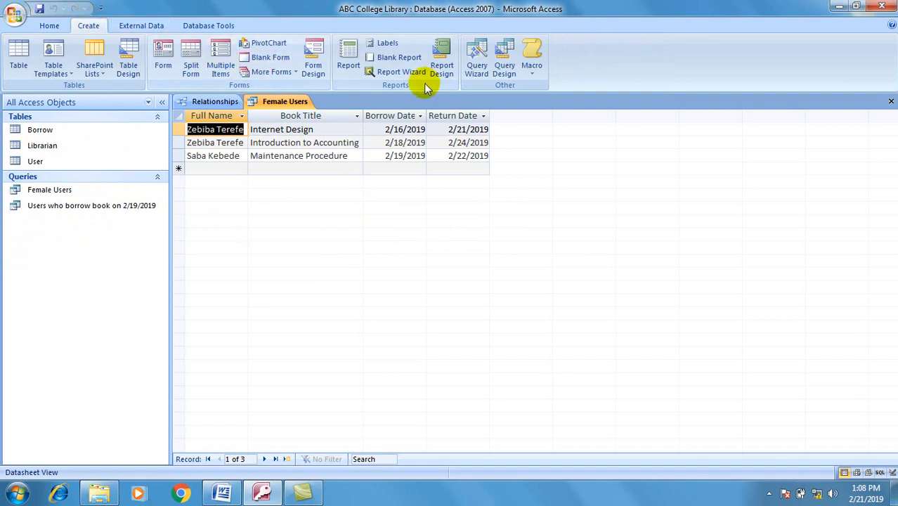
{"action": "left_click", "coordinate": [401, 72]}
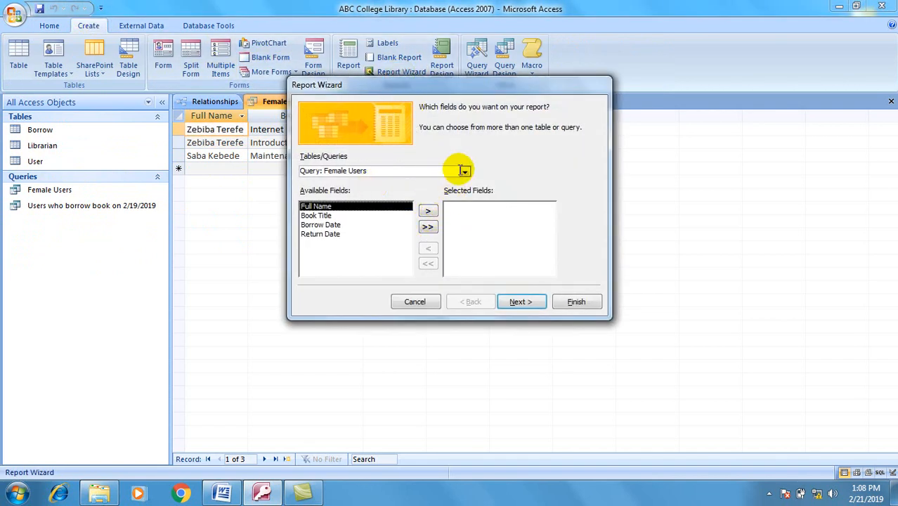
{"action": "left_click", "coordinate": [427, 226]}
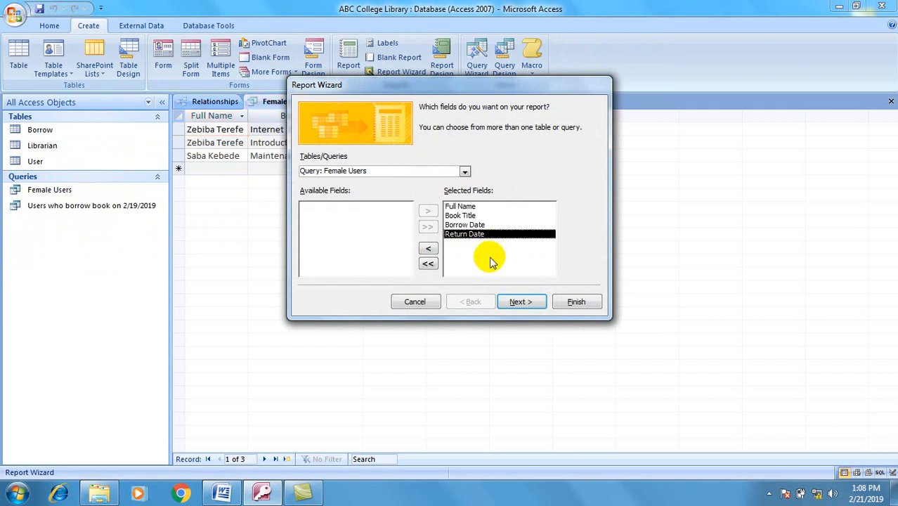
{"action": "left_click", "coordinate": [519, 302]}
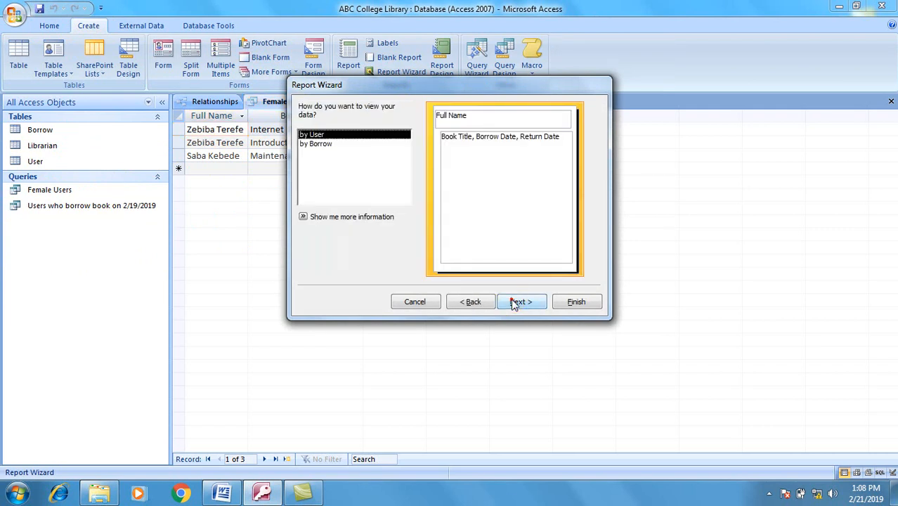
{"action": "left_click", "coordinate": [516, 302]}
{"action": "left_click", "coordinate": [515, 303]}
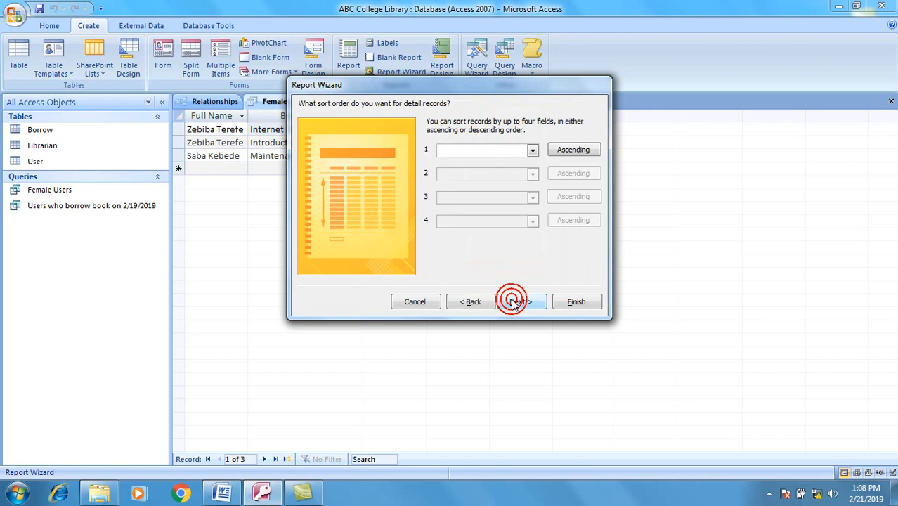
{"action": "left_click", "coordinate": [515, 302]}
{"action": "left_click", "coordinate": [515, 302]}
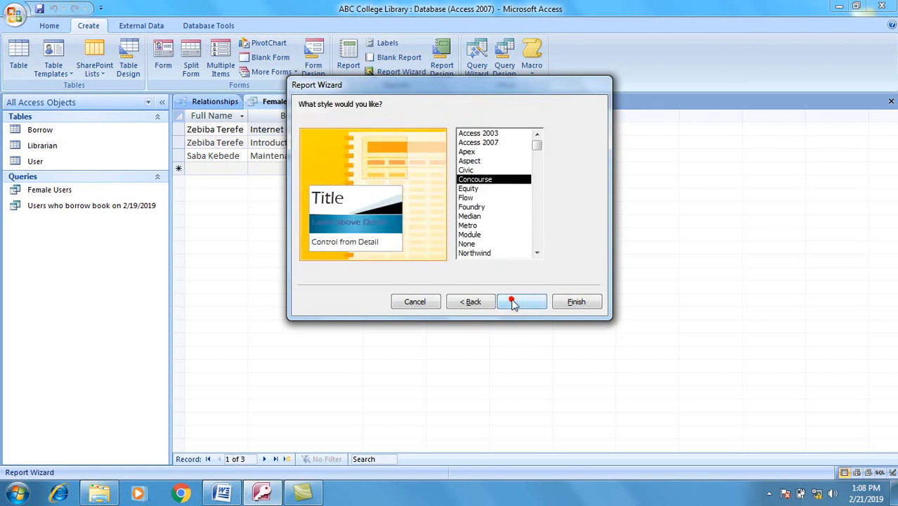
{"action": "left_click", "coordinate": [512, 301]}
Step: Title the report 'Female Users' and finish to preview it
{"action": "left_click", "coordinate": [425, 121]}
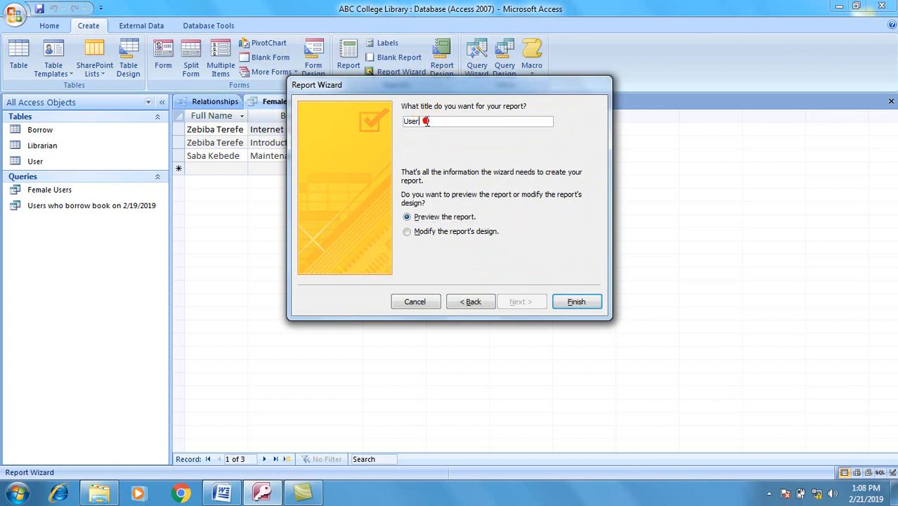
{"action": "left_click", "coordinate": [427, 121]}
{"action": "key", "text": "Home"}
{"action": "key", "text": "Right"}
{"action": "key", "text": "Right"}
{"action": "key", "text": "Right"}
{"action": "key", "text": "BackSpace"}
{"action": "key", "text": "BackSpace"}
{"action": "key", "text": "BackSpace"}
{"action": "key", "text": "BackSpace"}
{"action": "type", "text": "Female Users"}
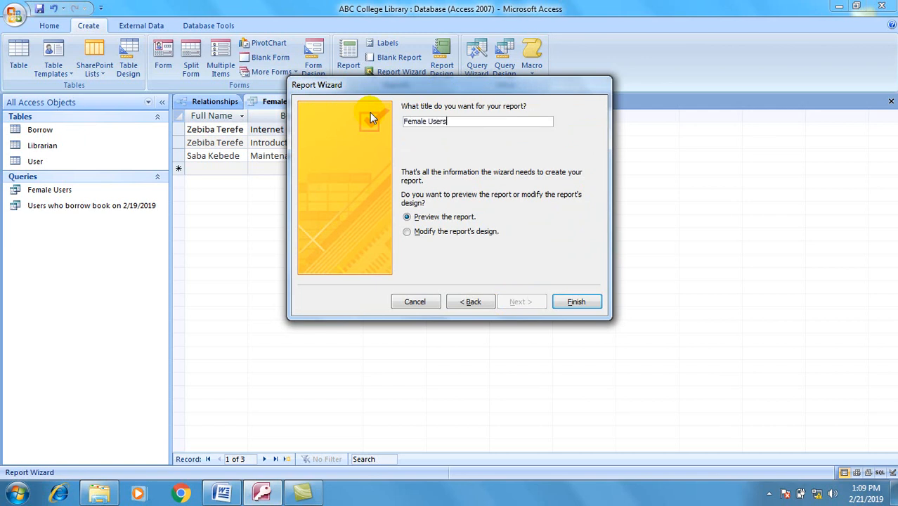
{"action": "left_click", "coordinate": [577, 302]}
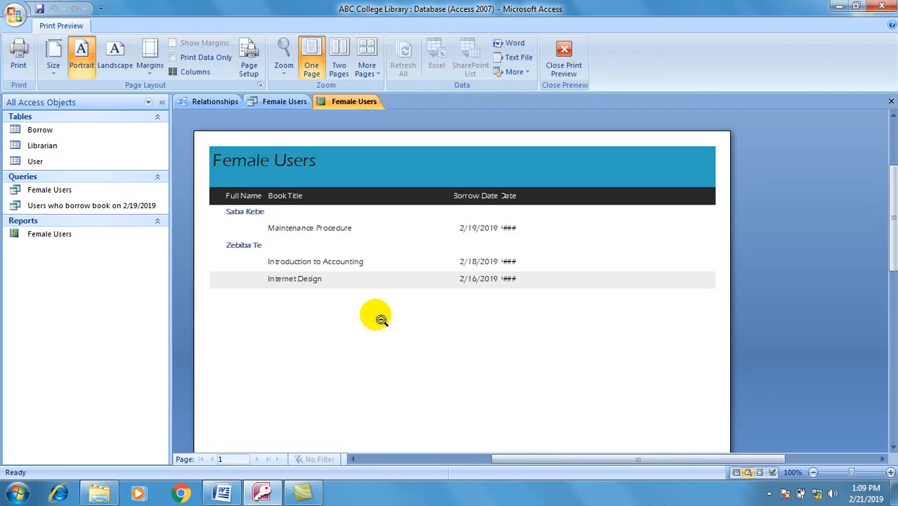
Step: In Layout View widen the Full Name and Return Date columns, then open the 2/19/2019 borrowers query
{"action": "key", "text": "Escape"}
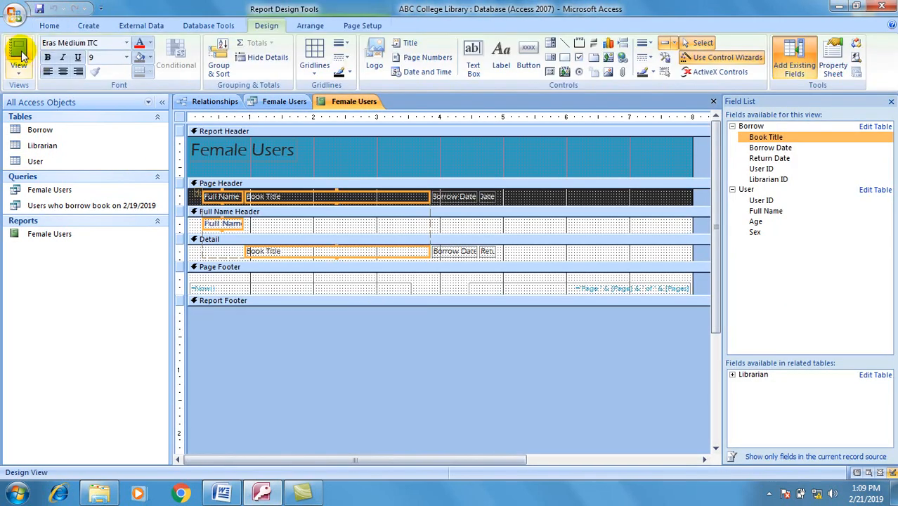
{"action": "left_click", "coordinate": [20, 54]}
{"action": "left_click", "coordinate": [20, 54]}
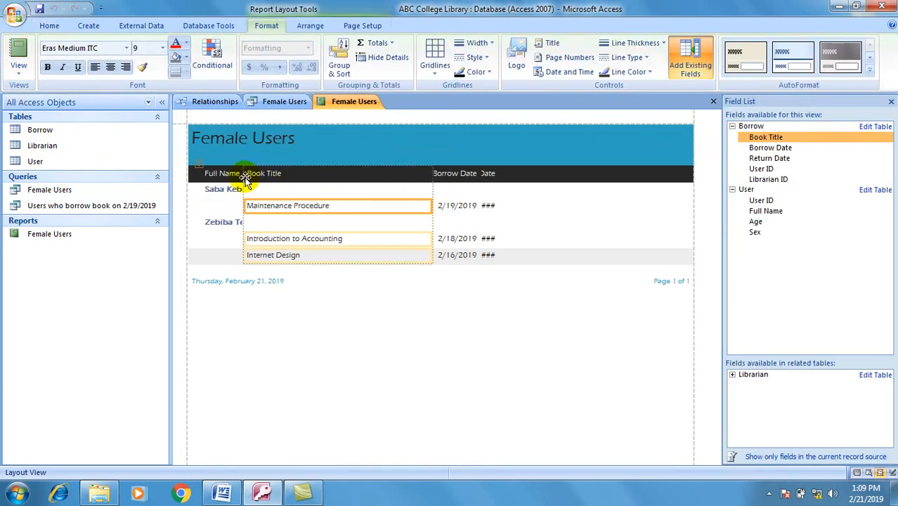
{"action": "left_click_drag", "start_coordinate": [241, 178], "coordinate": [267, 175]}
{"action": "left_click", "coordinate": [489, 158]}
{"action": "left_click_drag", "start_coordinate": [495, 158], "coordinate": [551, 157]}
{"action": "left_click", "coordinate": [511, 265]}
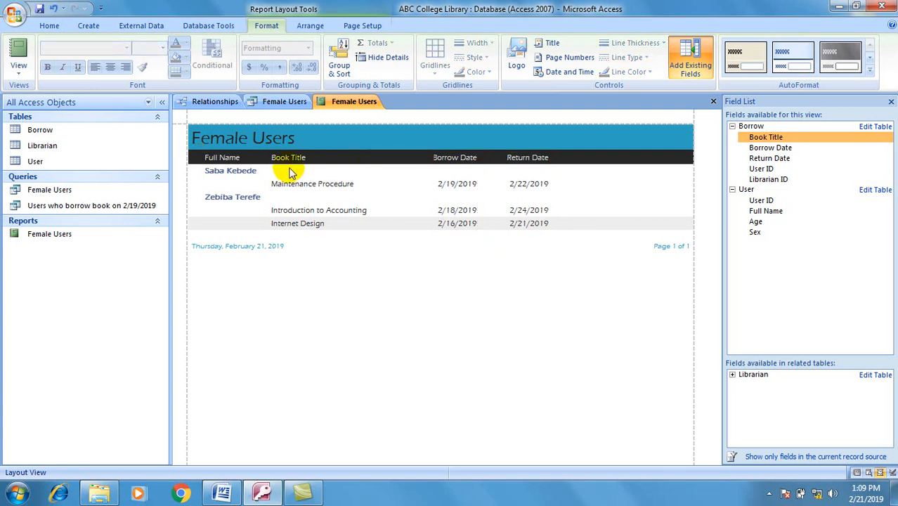
{"action": "double_click", "coordinate": [104, 207]}
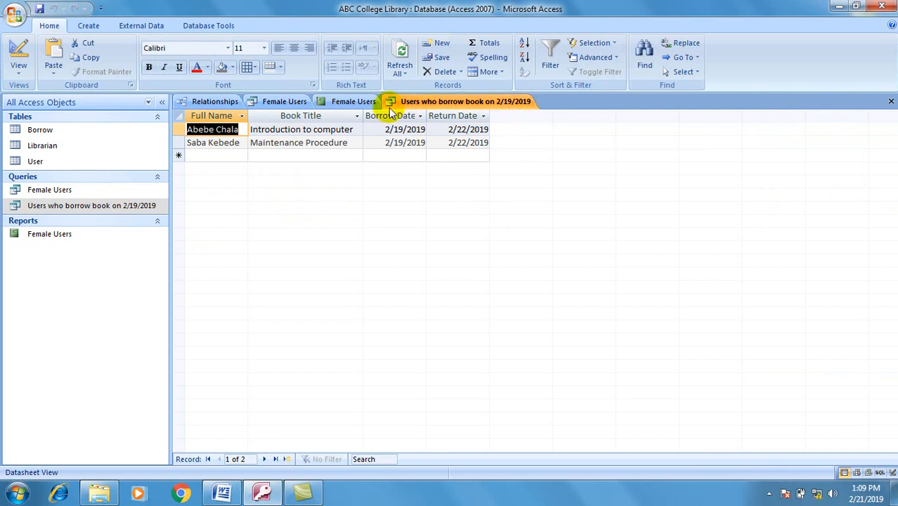
Step: Start a Report Wizard on the 2/19/2019 query with all four fields and default grouping, sorting and layout
{"action": "left_click", "coordinate": [89, 26]}
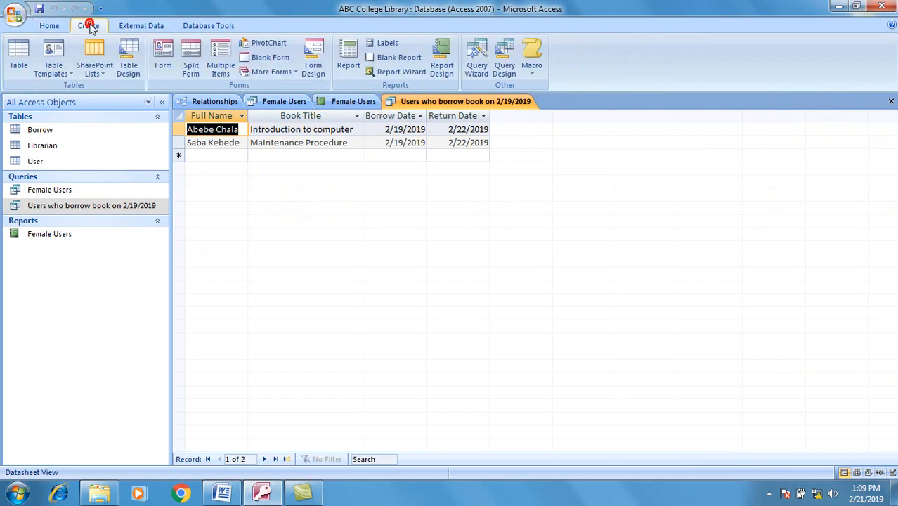
{"action": "left_click", "coordinate": [402, 72]}
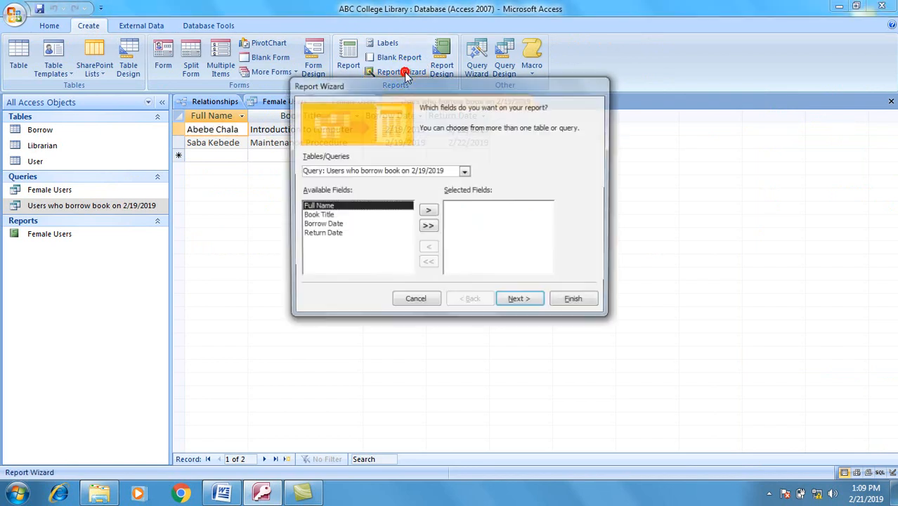
{"action": "left_click", "coordinate": [427, 230]}
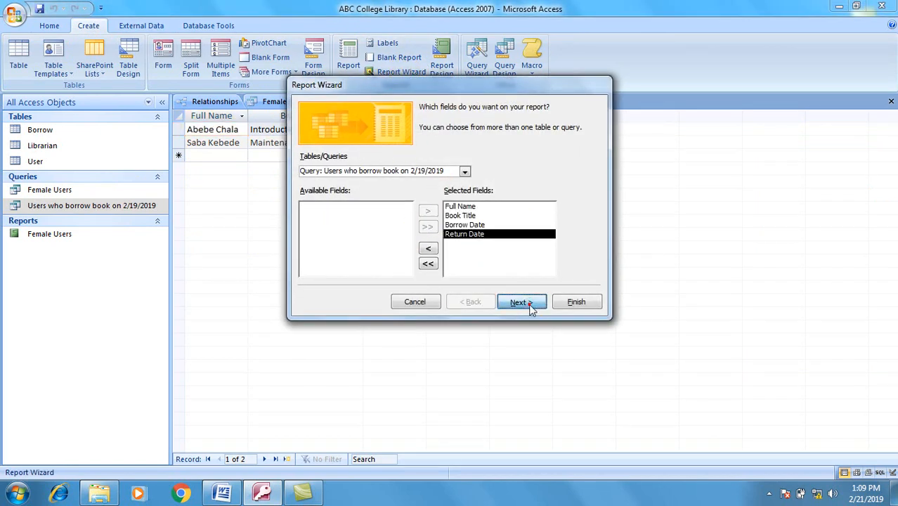
{"action": "left_click", "coordinate": [523, 303]}
{"action": "left_click", "coordinate": [520, 303]}
{"action": "left_click", "coordinate": [521, 302]}
{"action": "left_click", "coordinate": [520, 303]}
{"action": "left_click", "coordinate": [528, 305]}
Step: Keep the Concourse style, title the report 'User who borrow book on 2/19/2019' and finish
{"action": "left_click", "coordinate": [523, 302]}
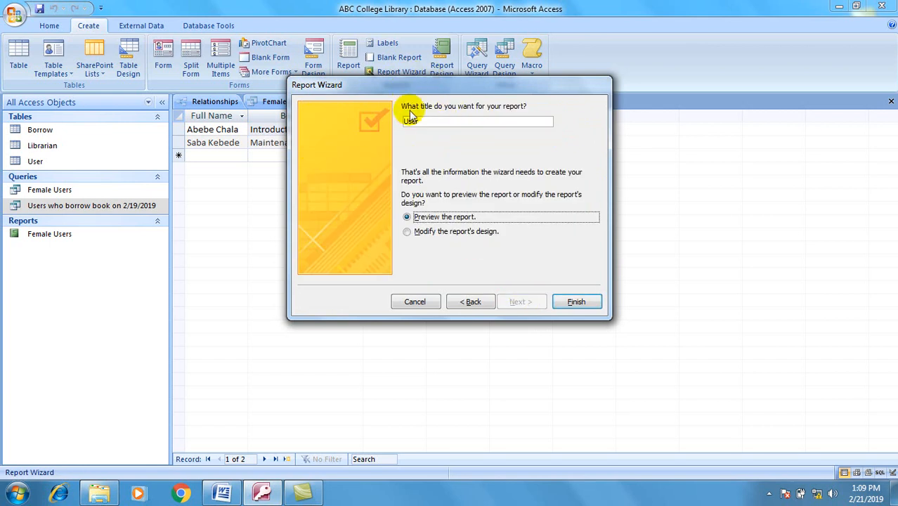
{"action": "left_click", "coordinate": [445, 122]}
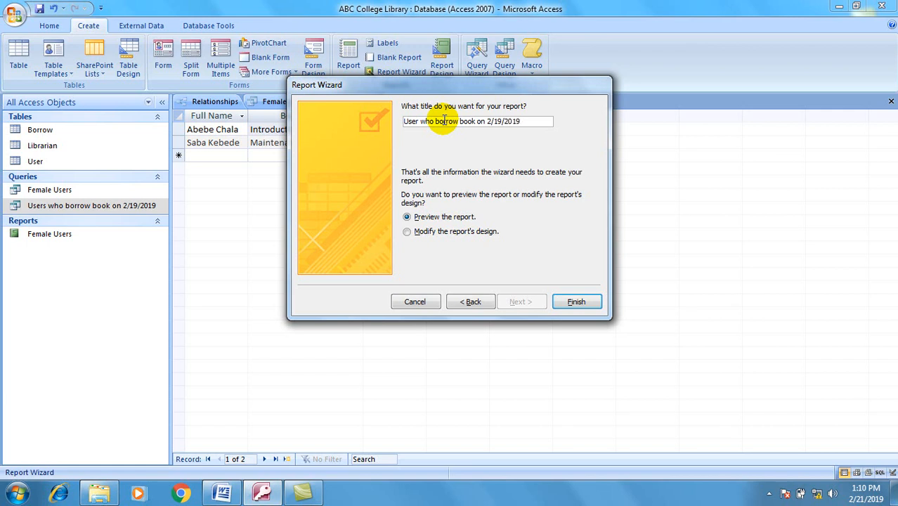
{"action": "left_click", "coordinate": [576, 301]}
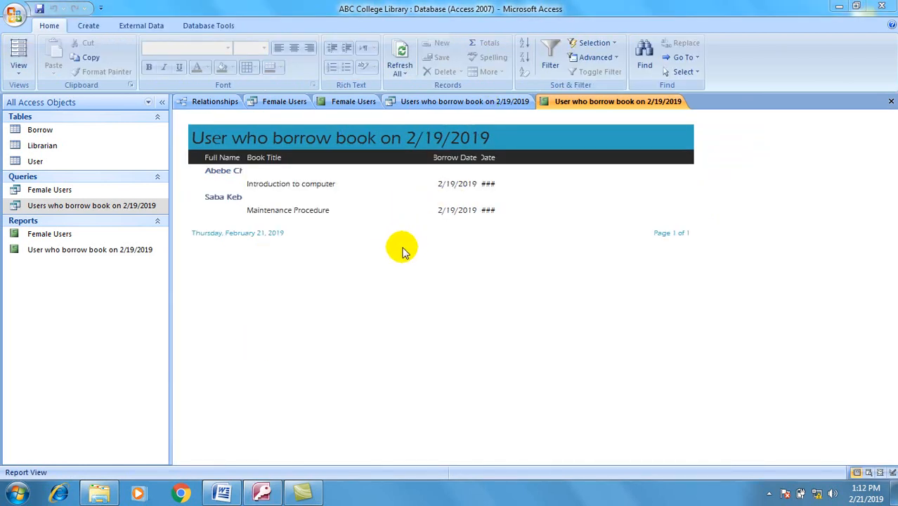
Step: In Layout View widen the Full Name and Return Date columns so every value shows
{"action": "left_click", "coordinate": [21, 50]}
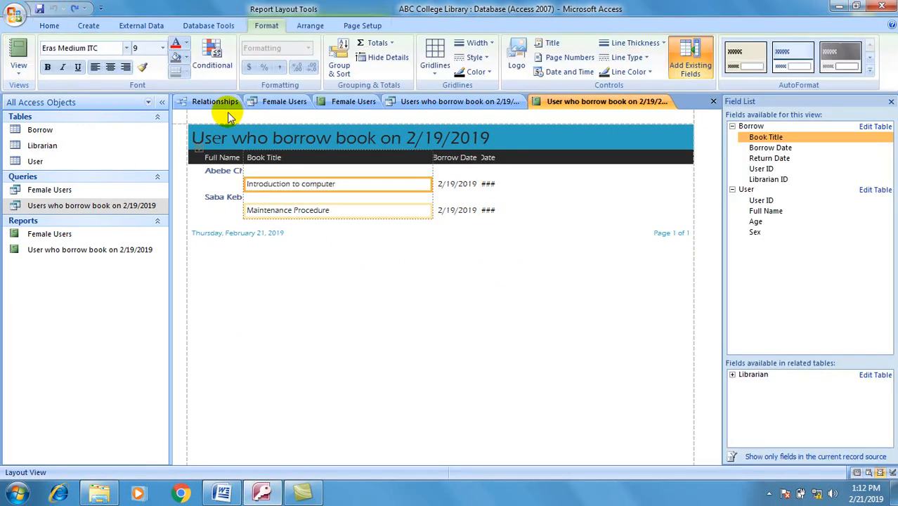
{"action": "left_click", "coordinate": [238, 158]}
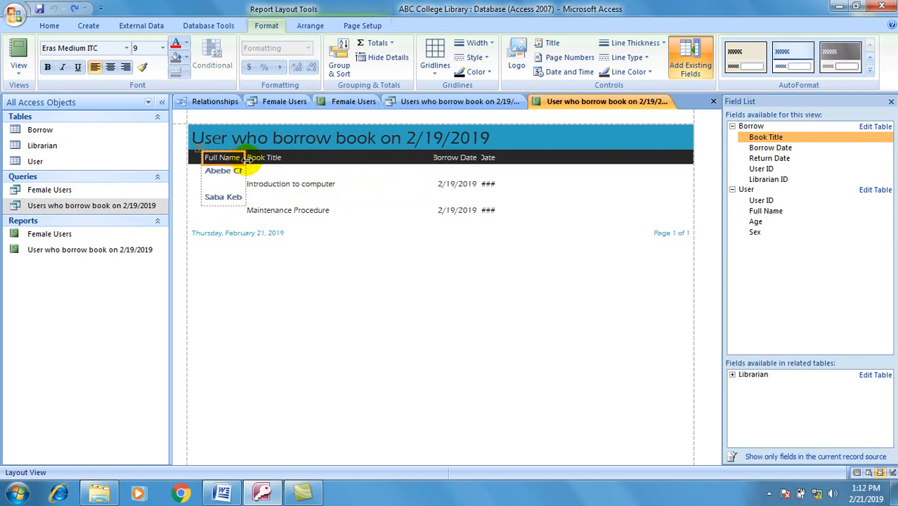
{"action": "left_click_drag", "start_coordinate": [245, 159], "coordinate": [279, 158]}
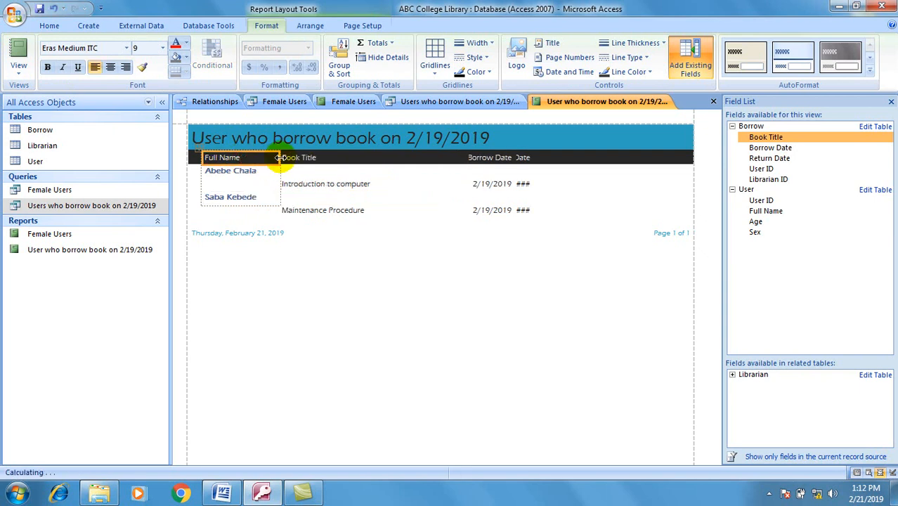
{"action": "left_click", "coordinate": [471, 158]}
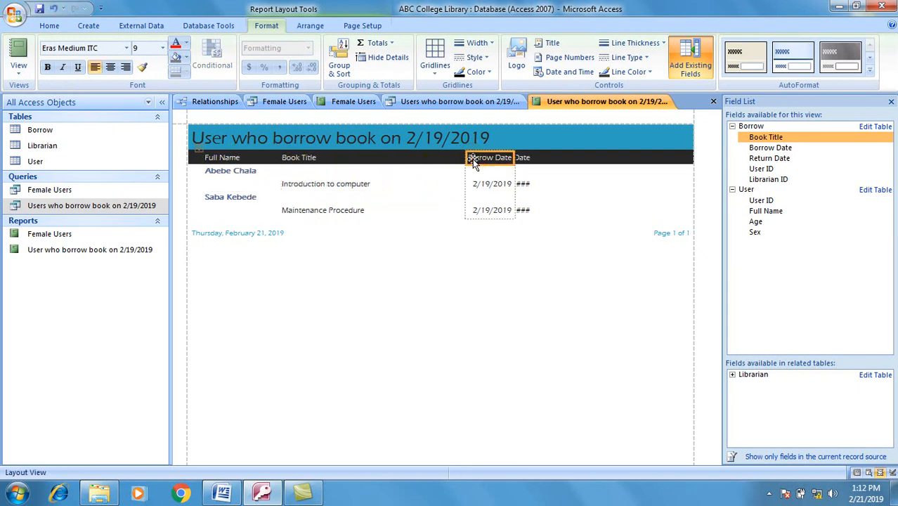
{"action": "left_click", "coordinate": [524, 157]}
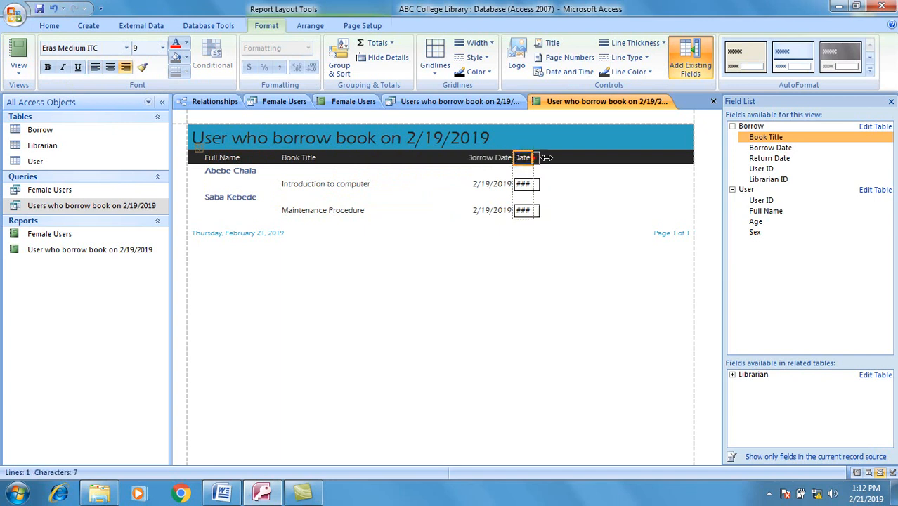
{"action": "left_click_drag", "start_coordinate": [539, 158], "coordinate": [596, 157]}
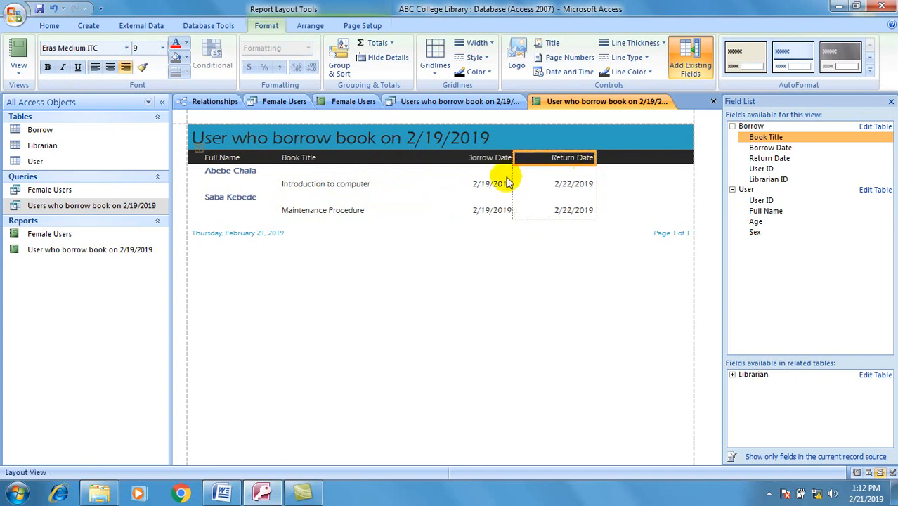
Step: Resize the Borrow Date column and centre its header and dates
{"action": "left_click", "coordinate": [488, 159]}
{"action": "left_click_drag", "start_coordinate": [463, 159], "coordinate": [428, 162]}
{"action": "left_click_drag", "start_coordinate": [515, 160], "coordinate": [486, 161]}
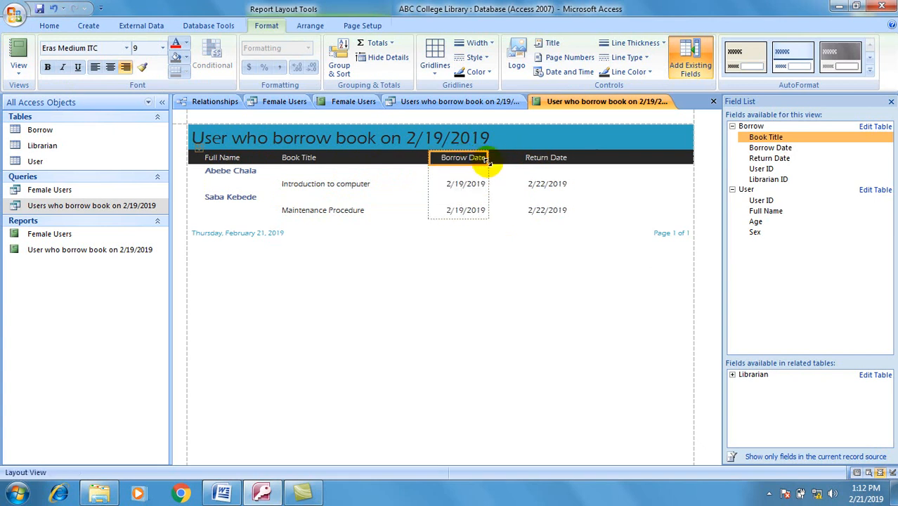
{"action": "left_click_drag", "start_coordinate": [429, 161], "coordinate": [398, 163]}
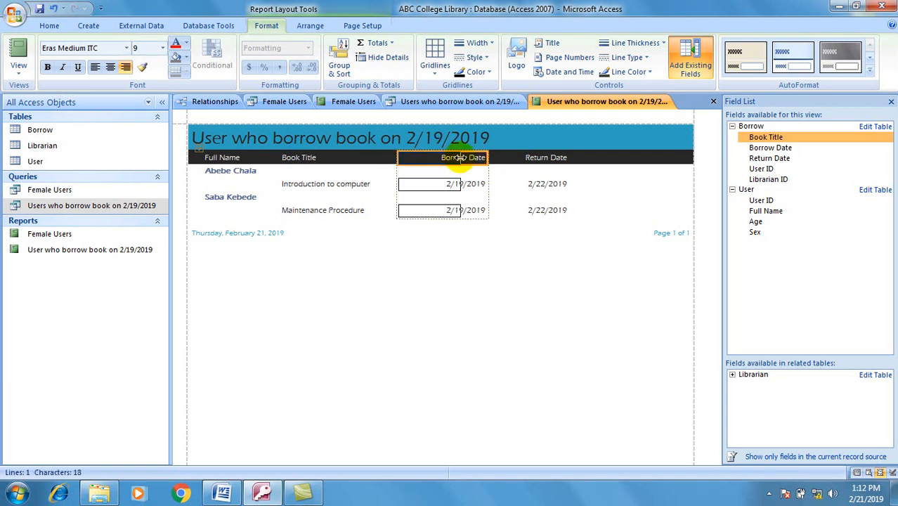
{"action": "key", "text": "ctrl+e"}
{"action": "left_click", "coordinate": [503, 271]}
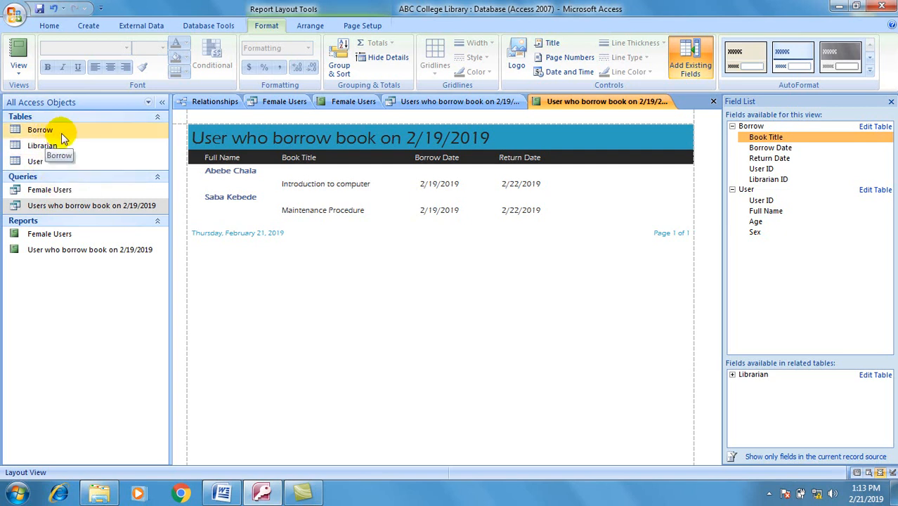
Step: Start the Form Wizard on the User table with all four fields added
{"action": "left_click", "coordinate": [90, 26]}
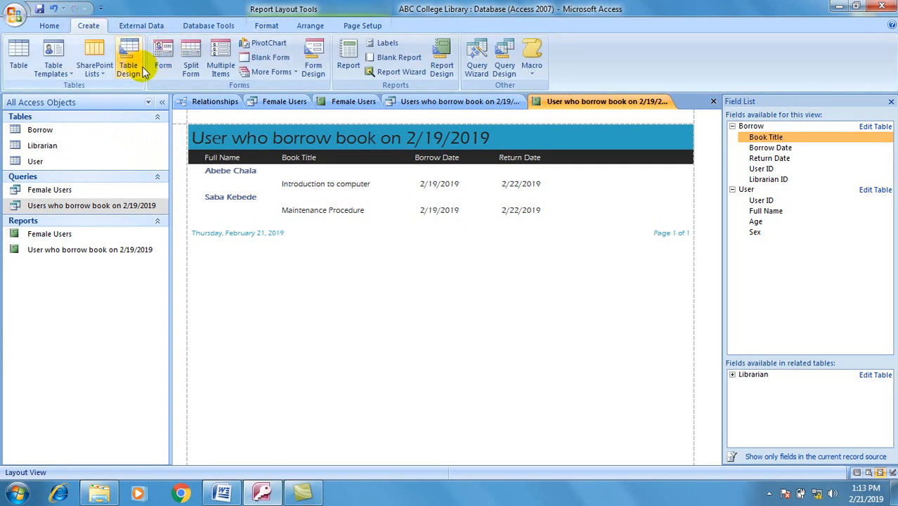
{"action": "left_click", "coordinate": [266, 72]}
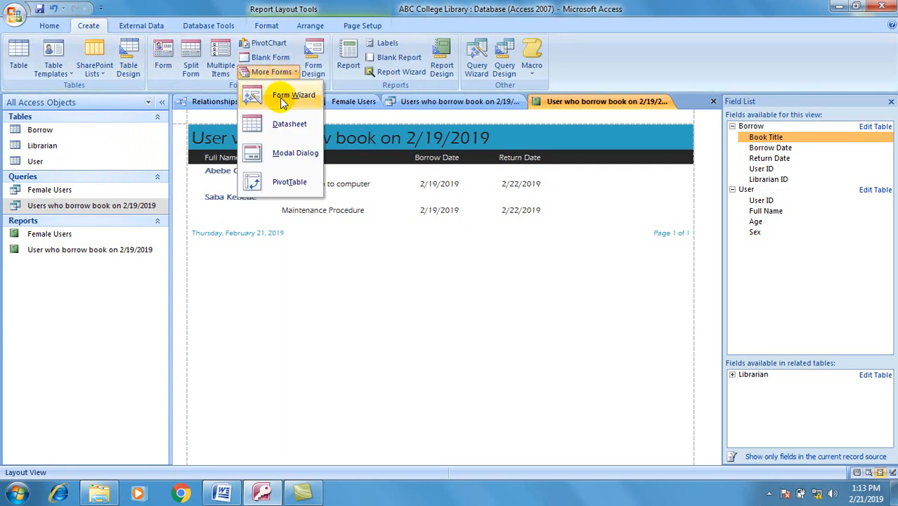
{"action": "left_click", "coordinate": [285, 96]}
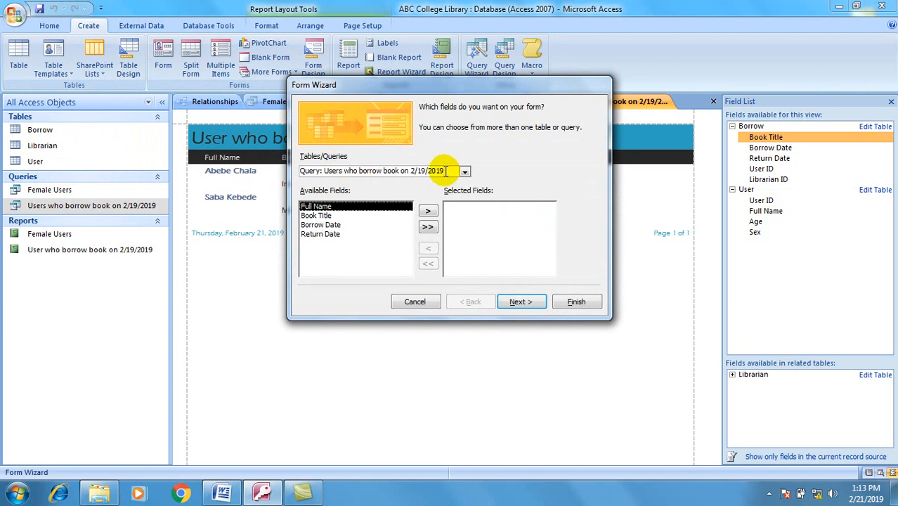
{"action": "left_click", "coordinate": [464, 172]}
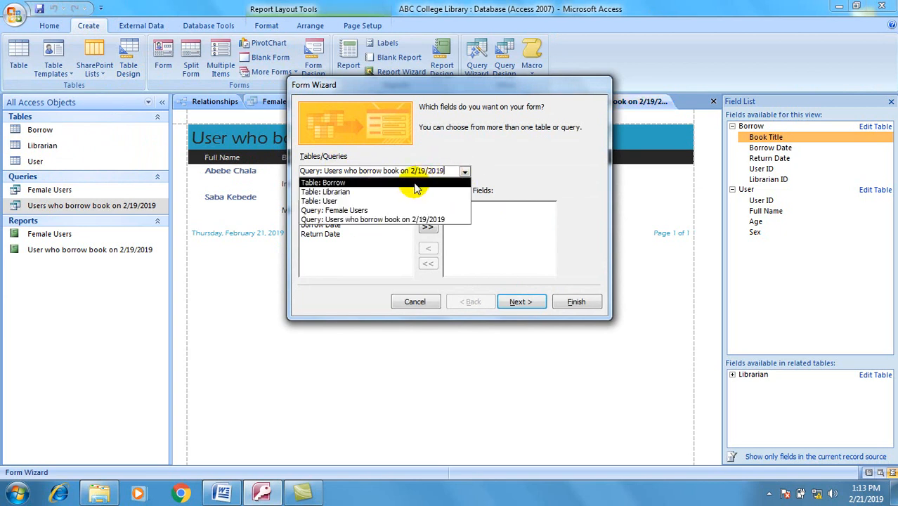
{"action": "left_click", "coordinate": [381, 201]}
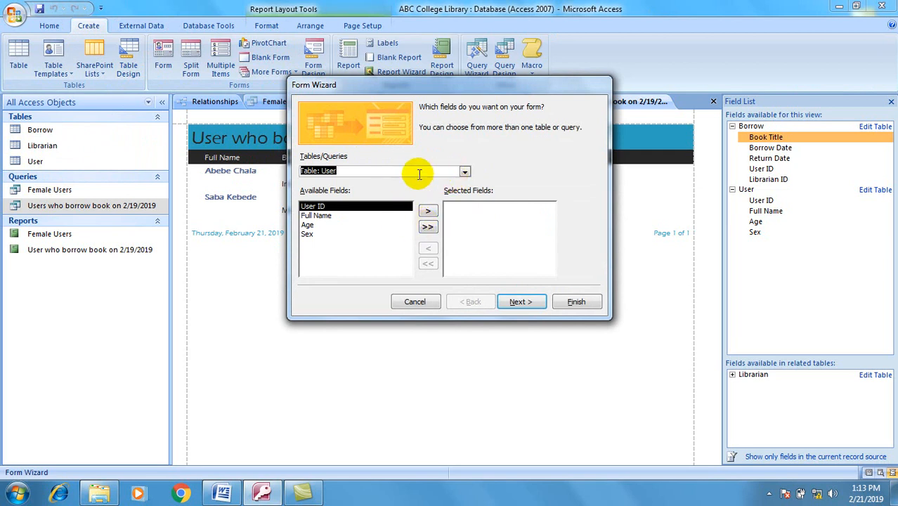
{"action": "left_click", "coordinate": [427, 226]}
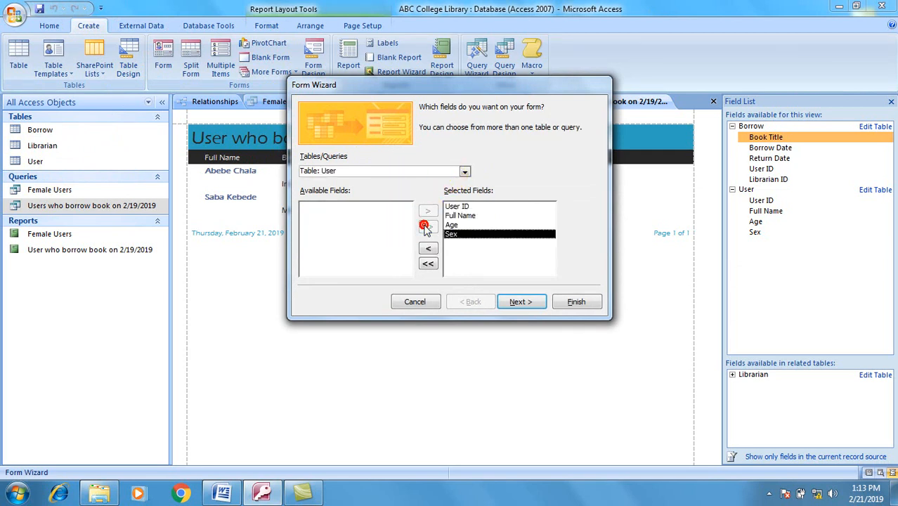
Step: Choose the Justified layout and Apex style, then finish the User form
{"action": "left_click", "coordinate": [517, 301]}
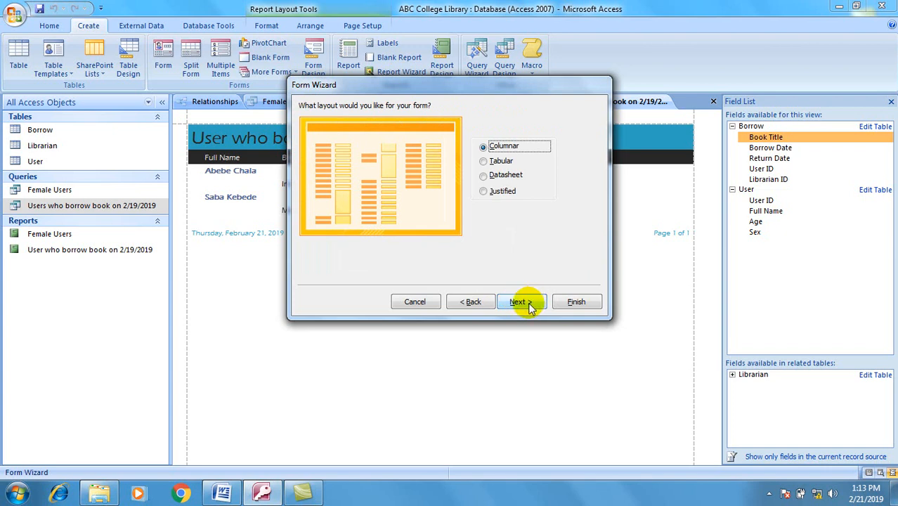
{"action": "left_click", "coordinate": [493, 192]}
{"action": "left_click", "coordinate": [512, 304]}
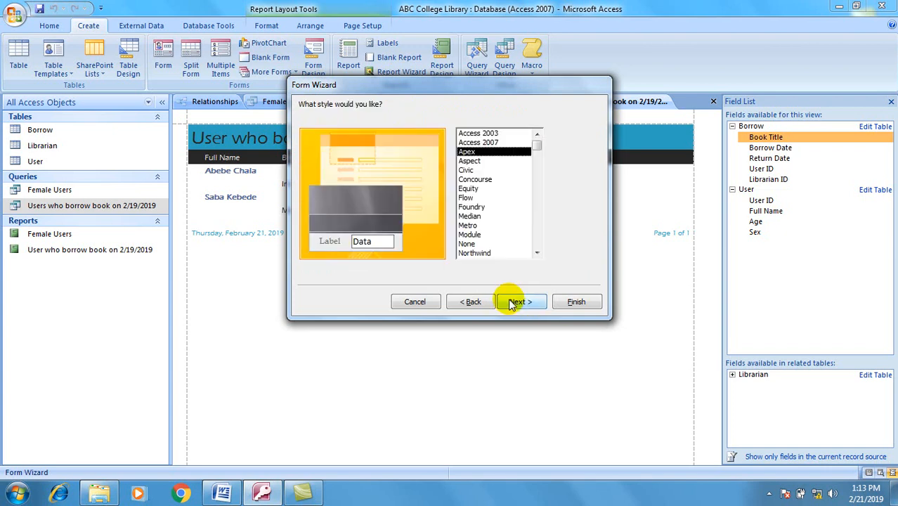
{"action": "left_click", "coordinate": [522, 302]}
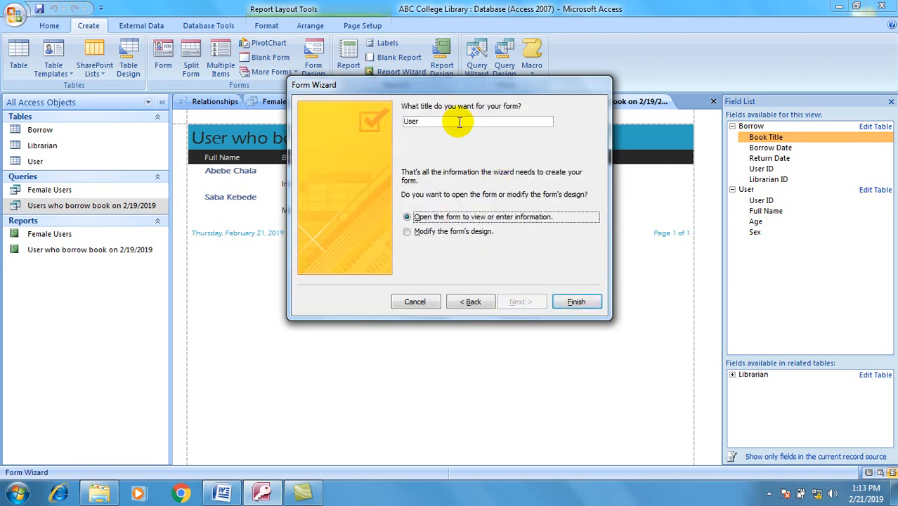
{"action": "left_click", "coordinate": [573, 302]}
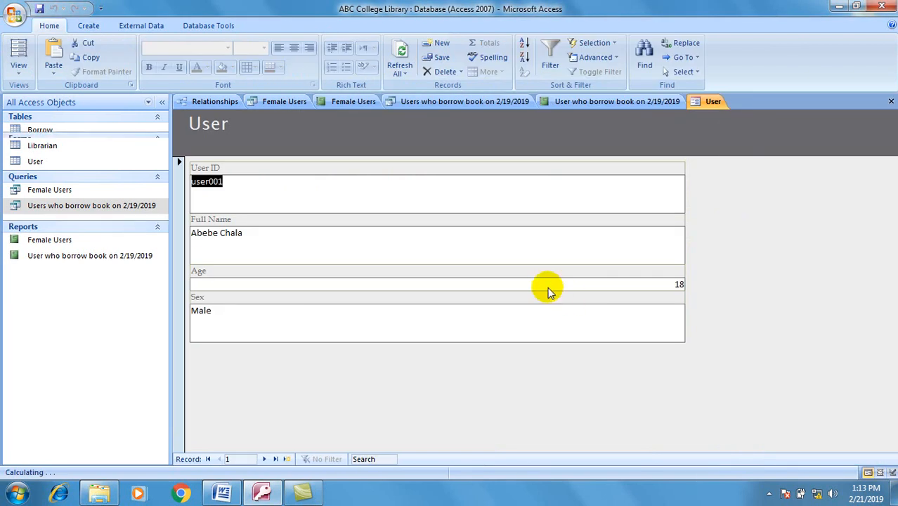